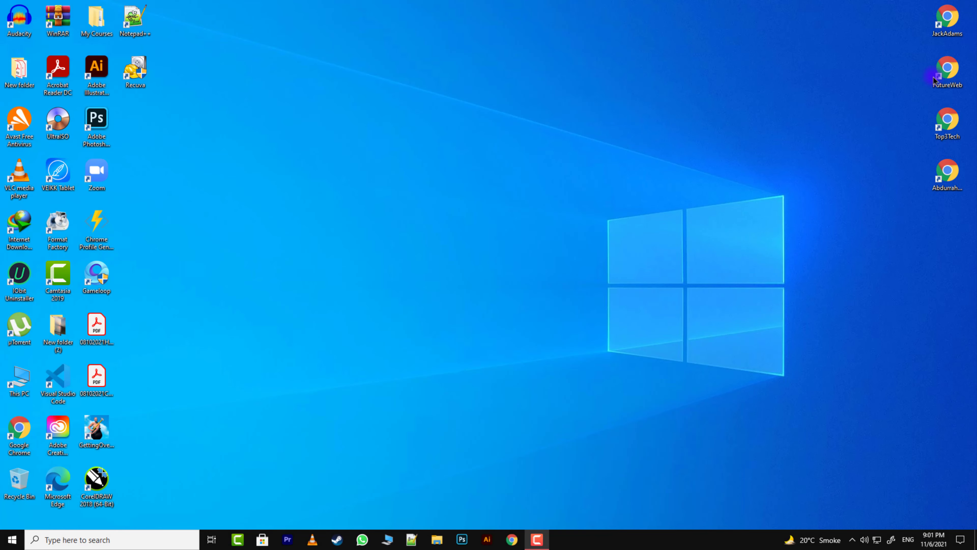
# Step: Launch Chrome with the FutureWeb profile and search for "zoom" to reach the Zoom website's free sign-up page
pyautogui.doubleClick(945, 69)
pyautogui.write('zoom')
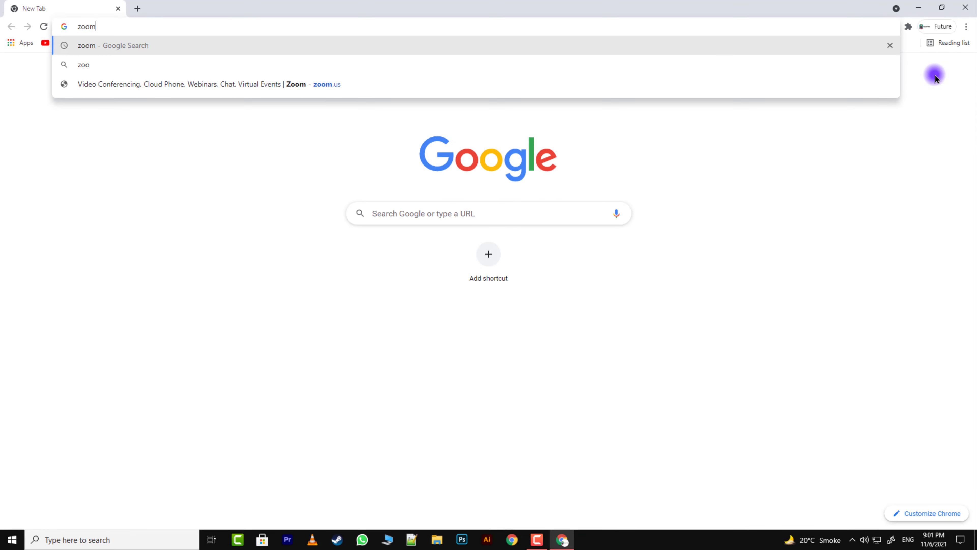
pyautogui.press('Return')
pyautogui.click(159, 167)
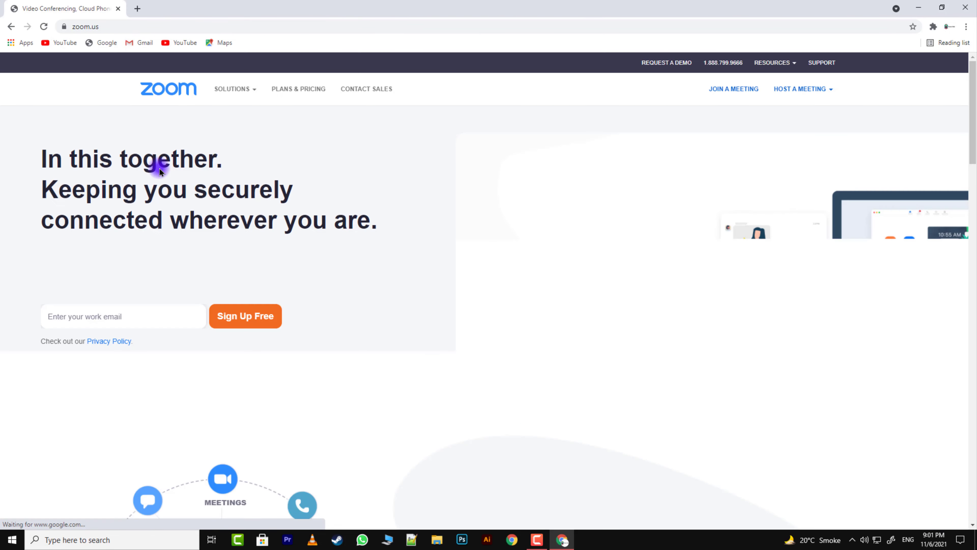
pyautogui.click(774, 91)
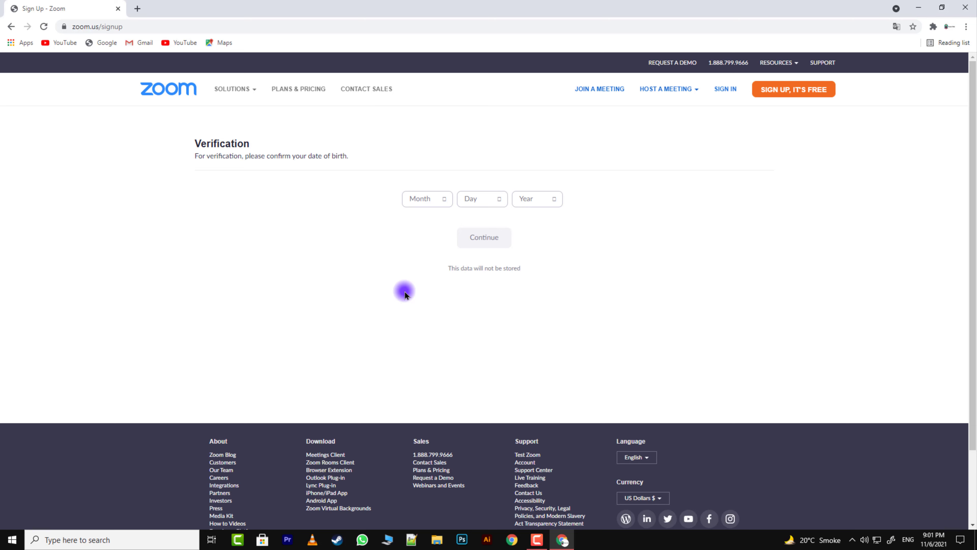
# Step: Fill in the month, day and year of the date of birth for verification and continue to the sign-up form
pyautogui.click(447, 199)
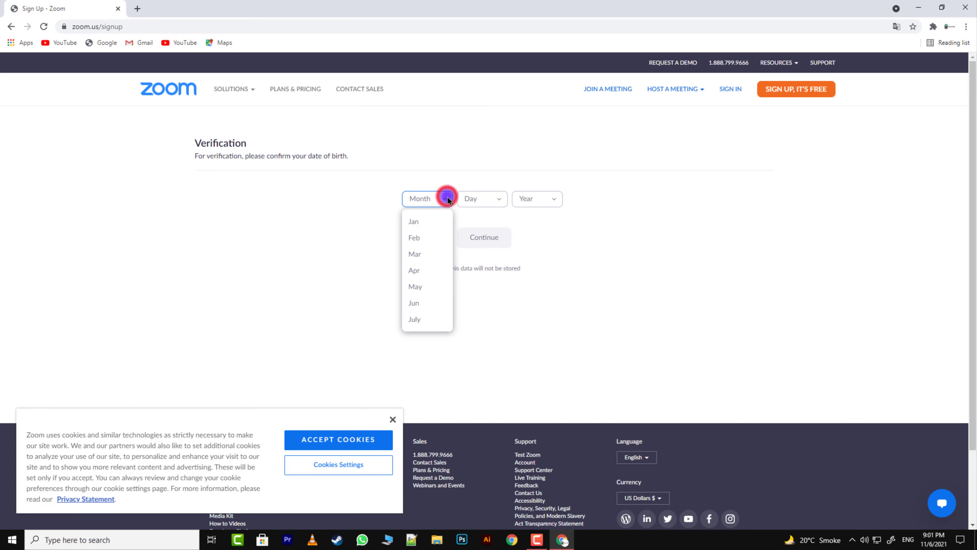
pyautogui.click(425, 264)
pyautogui.click(483, 200)
pyautogui.scroll(-8, 475, 257)
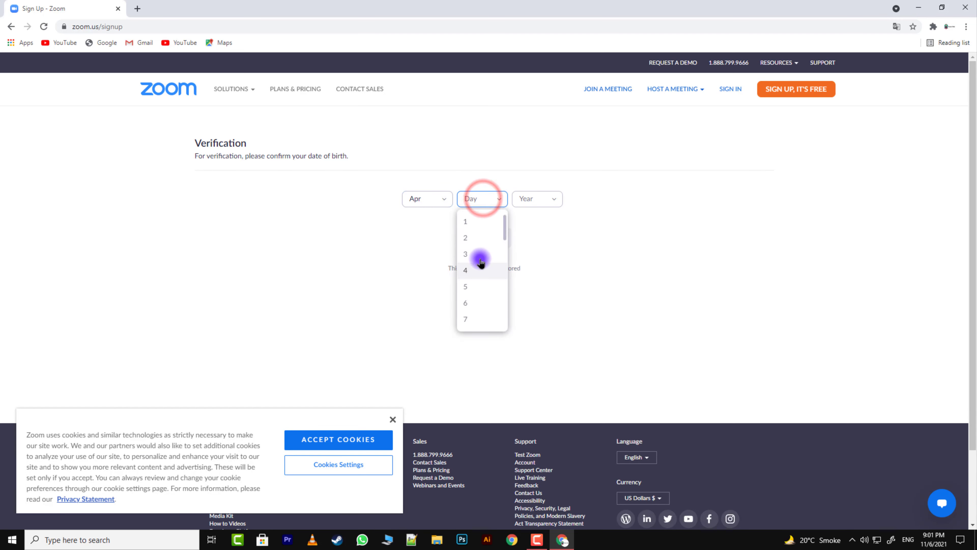
pyautogui.click(475, 319)
pyautogui.click(545, 198)
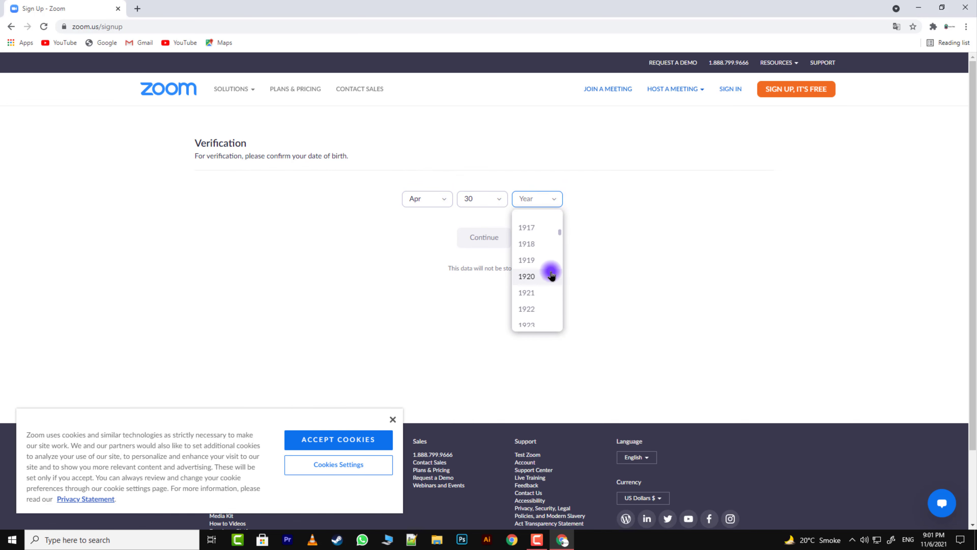
pyautogui.scroll(-15, 551, 274)
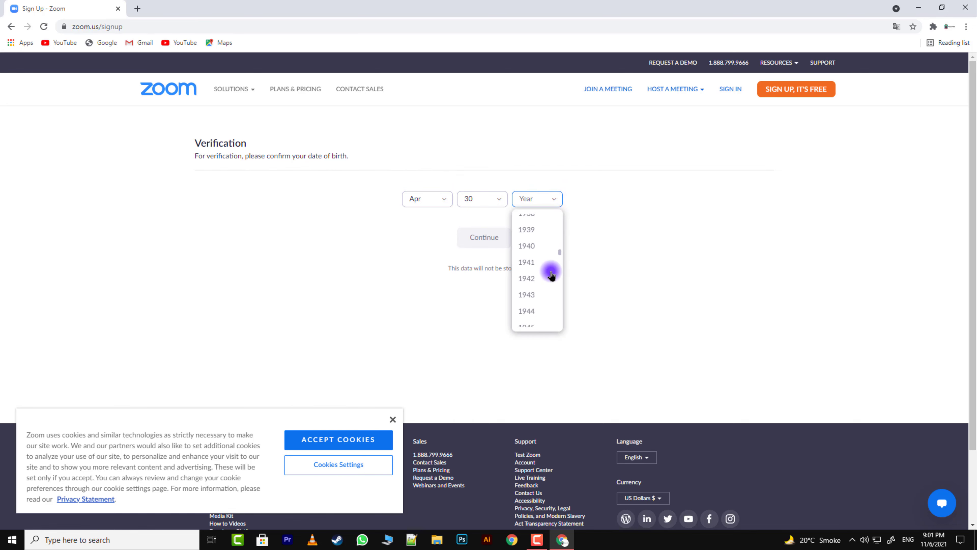
pyautogui.scroll(-17, 551, 274)
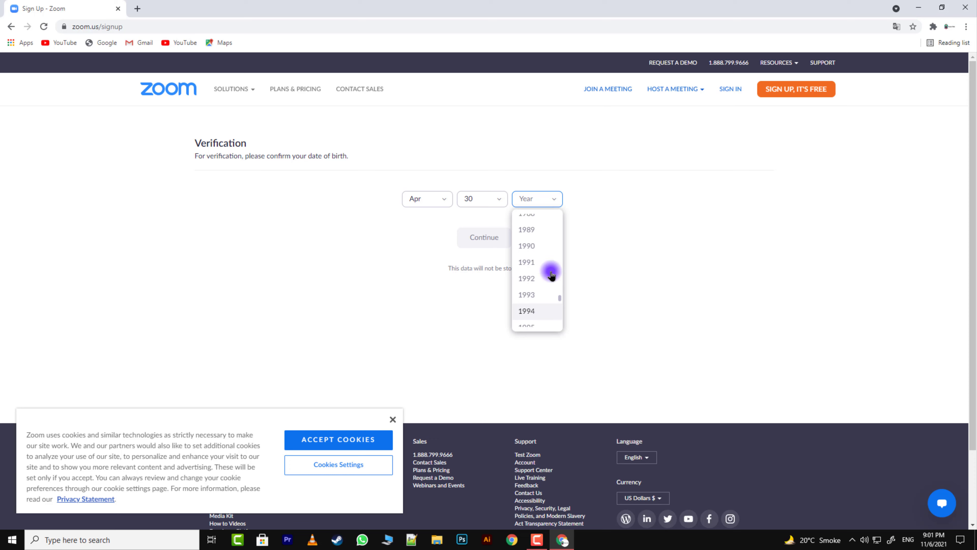
pyautogui.click(526, 290)
pyautogui.click(501, 239)
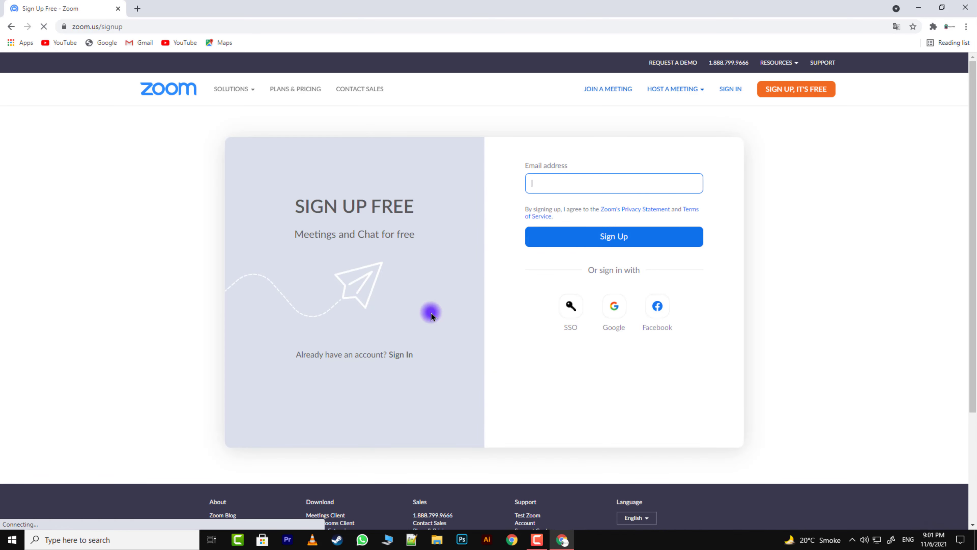
# Step: Enter the saved e-mail address in the free sign-up form and submit it
pyautogui.click(551, 188)
pyautogui.click(561, 179)
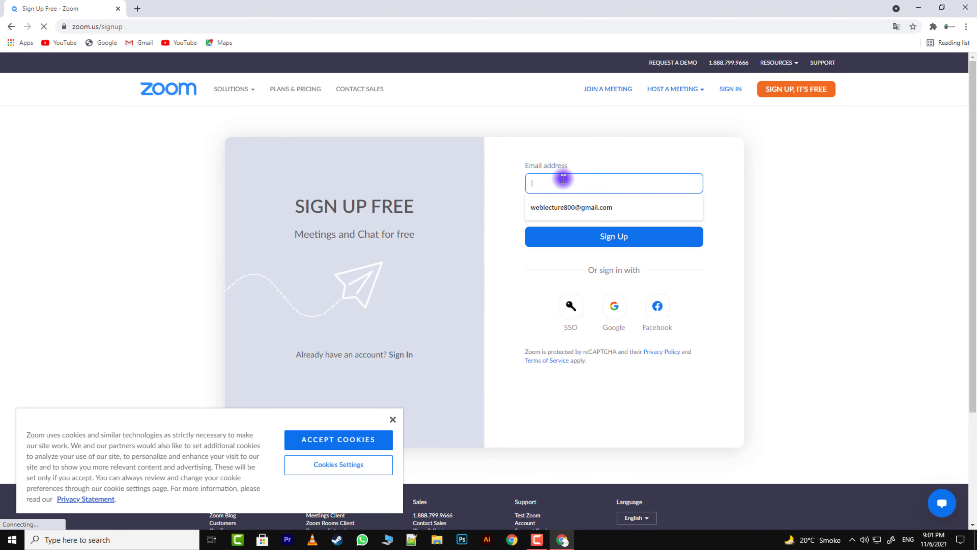
pyautogui.press('Down')
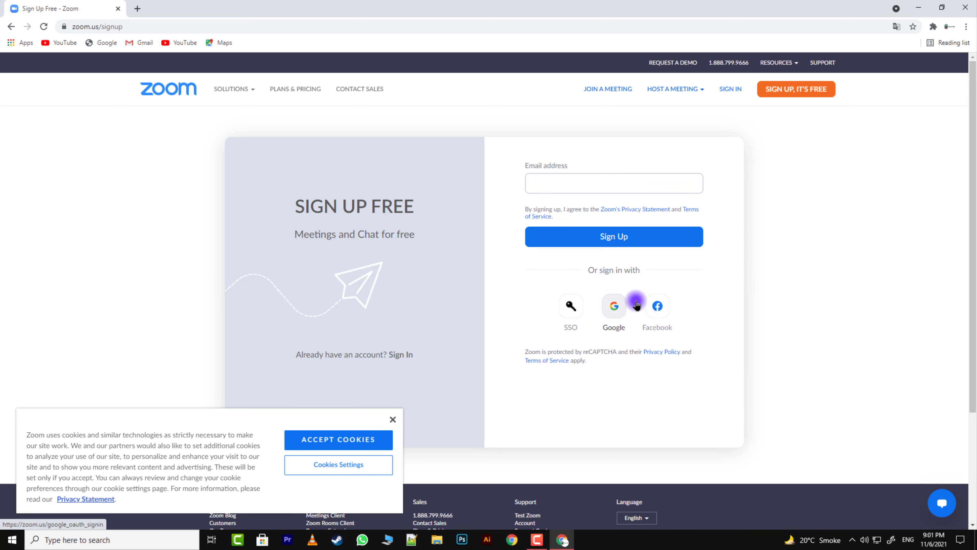
pyautogui.click(602, 187)
pyautogui.click(594, 211)
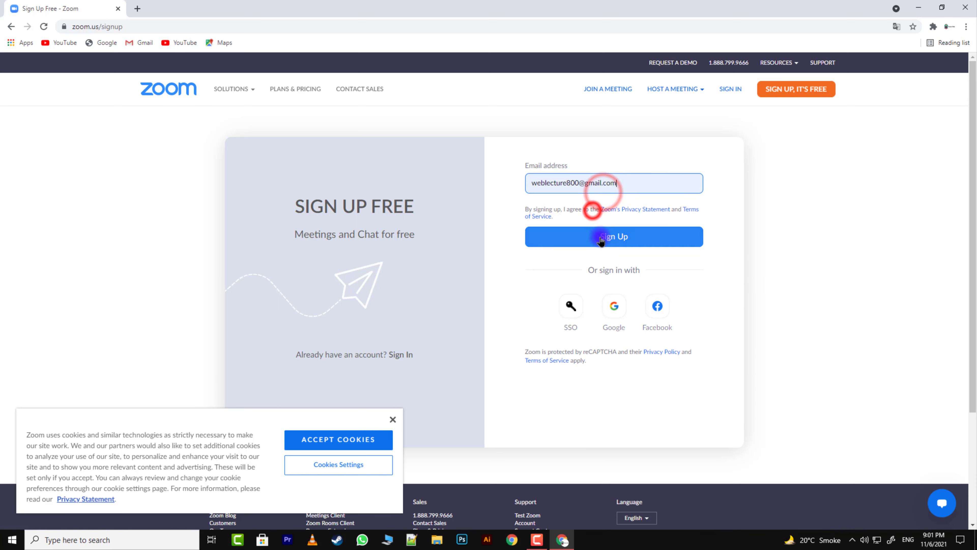
pyautogui.click(600, 236)
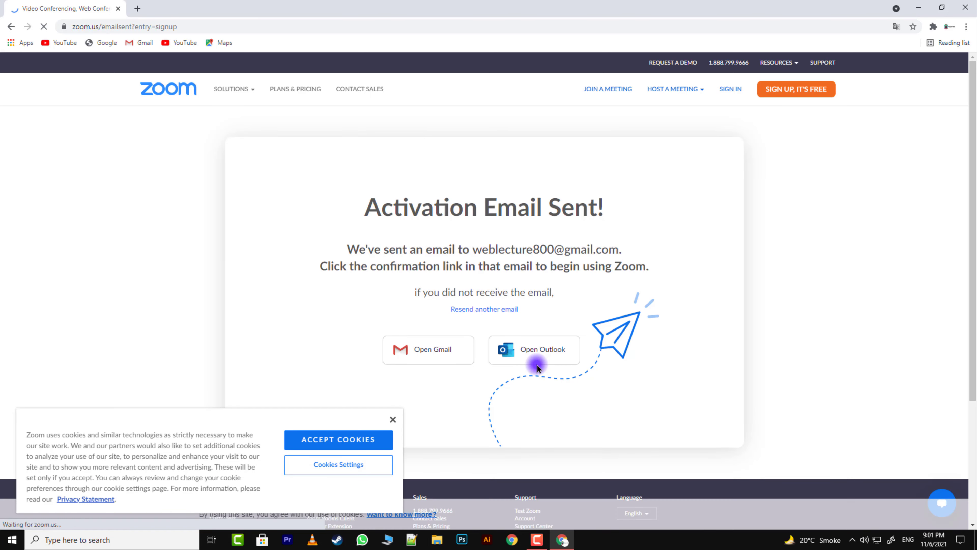
pyautogui.moveTo(354, 248); pyautogui.dragTo(718, 263)
pyautogui.click(719, 263)
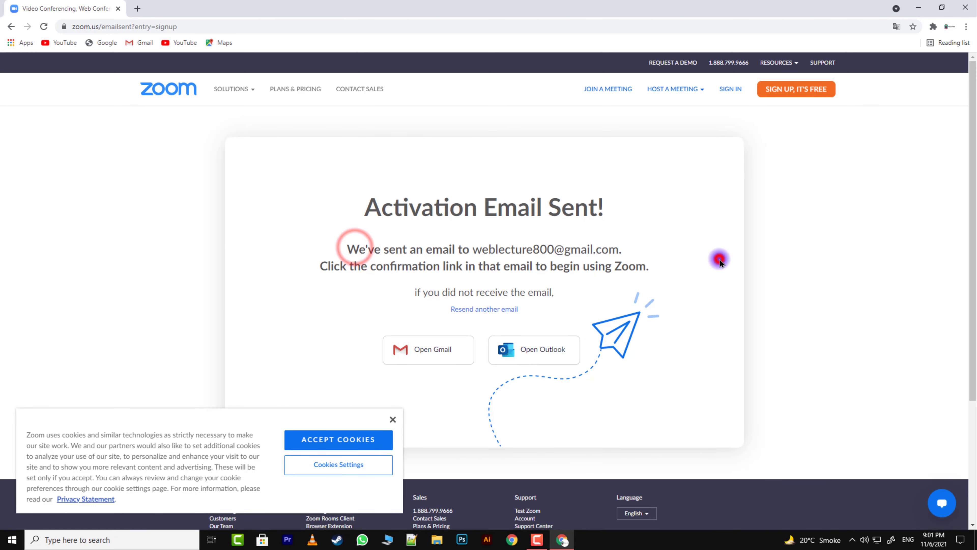
pyautogui.moveTo(687, 245)
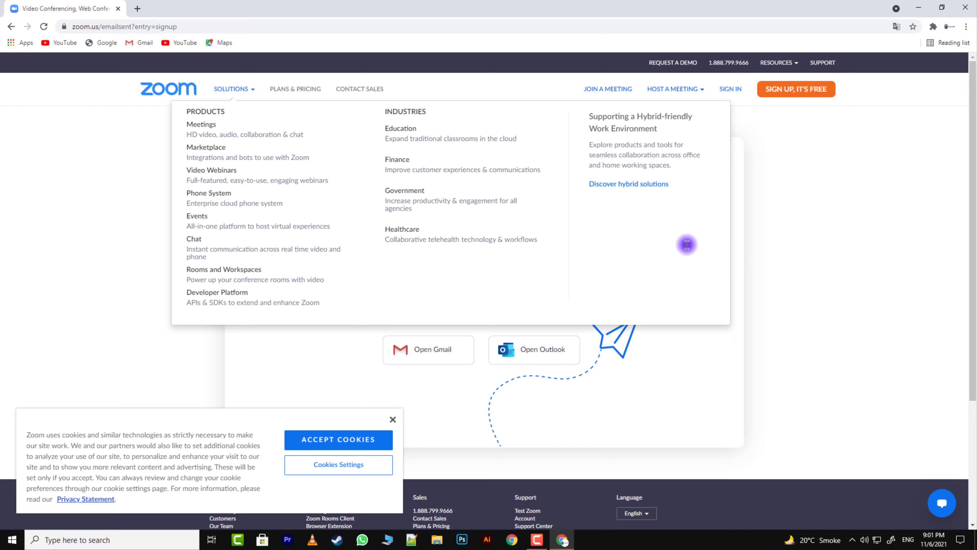
# Step: Open gmail.com in a new tab and activate the account from Zoom's activation e-mail
pyautogui.click(137, 8)
pyautogui.write('gmail.com')
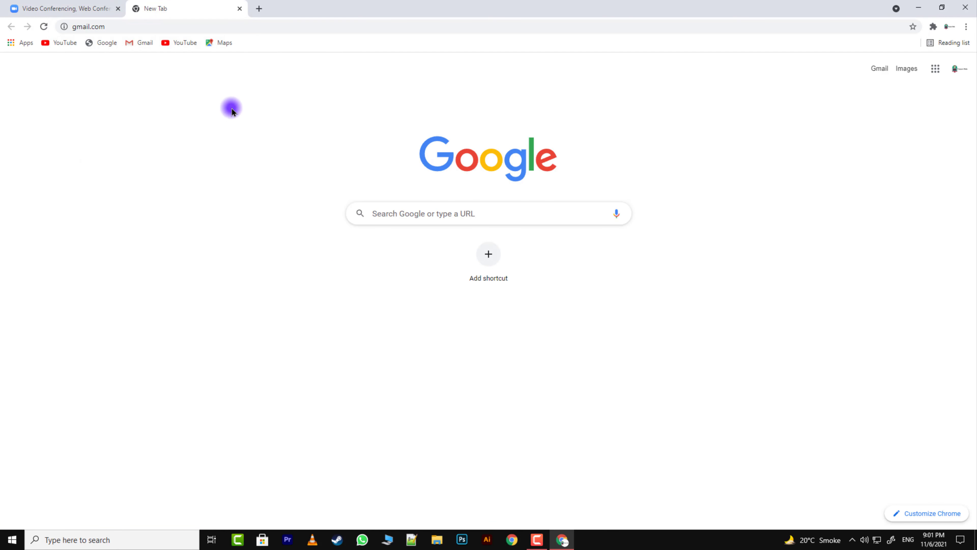
pyautogui.press('Return')
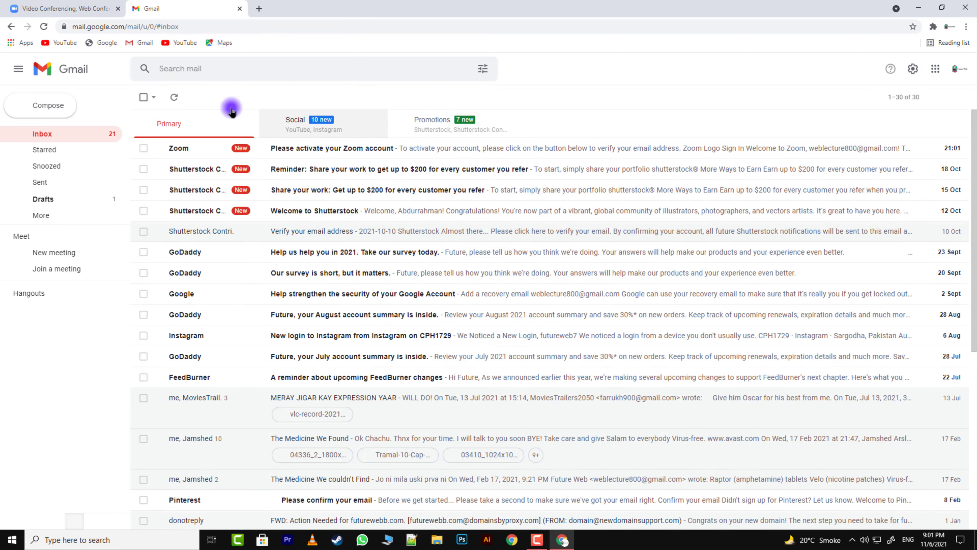
pyautogui.click(179, 148)
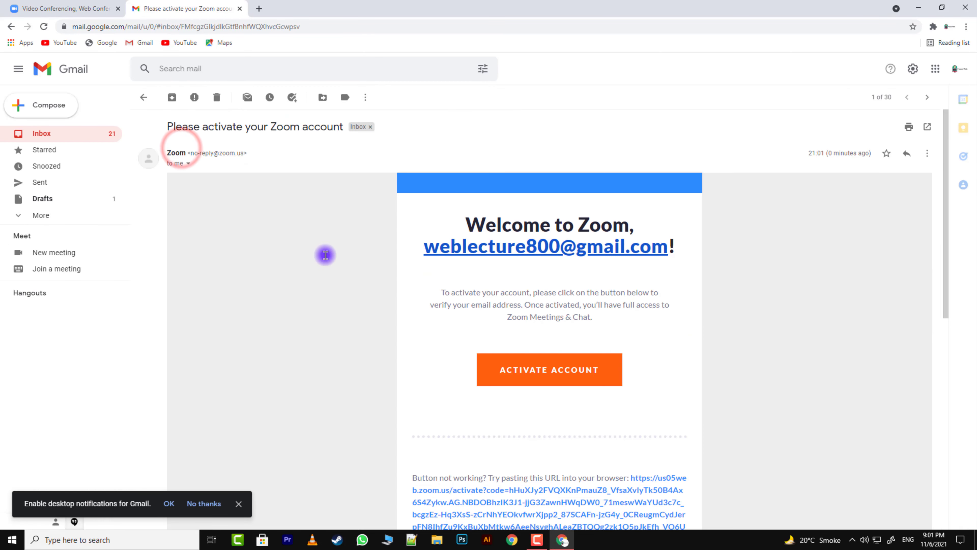
pyautogui.click(512, 397)
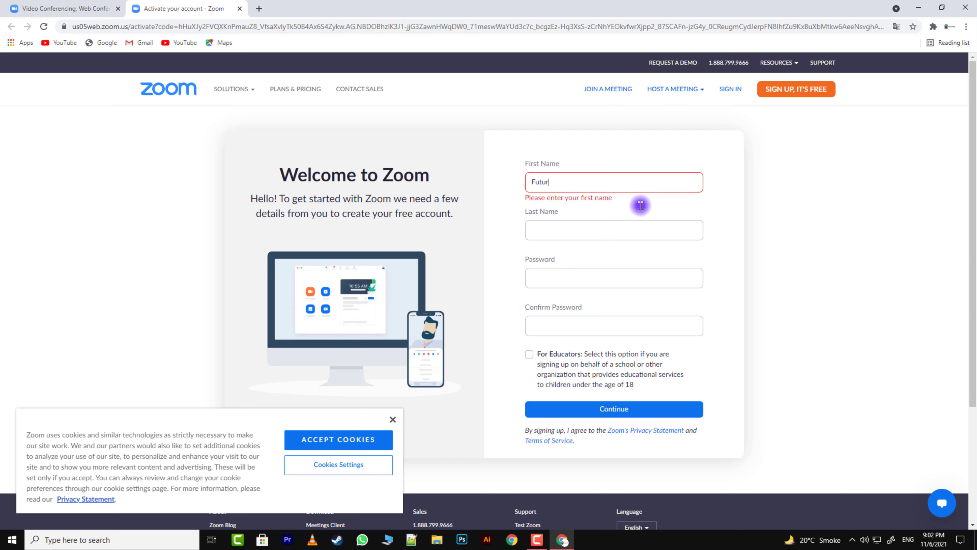
# Step: Fill in the first name, last name, password and password confirmation for the new Zoom account and continue
pyautogui.write('Web')
pyautogui.click(583, 180)
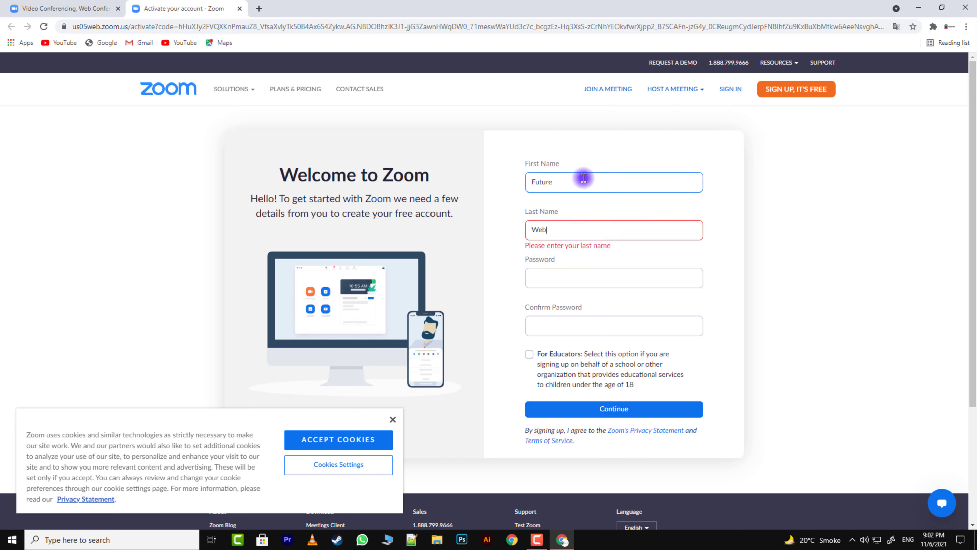
pyautogui.press('Tab')
pyautogui.press('Tab')
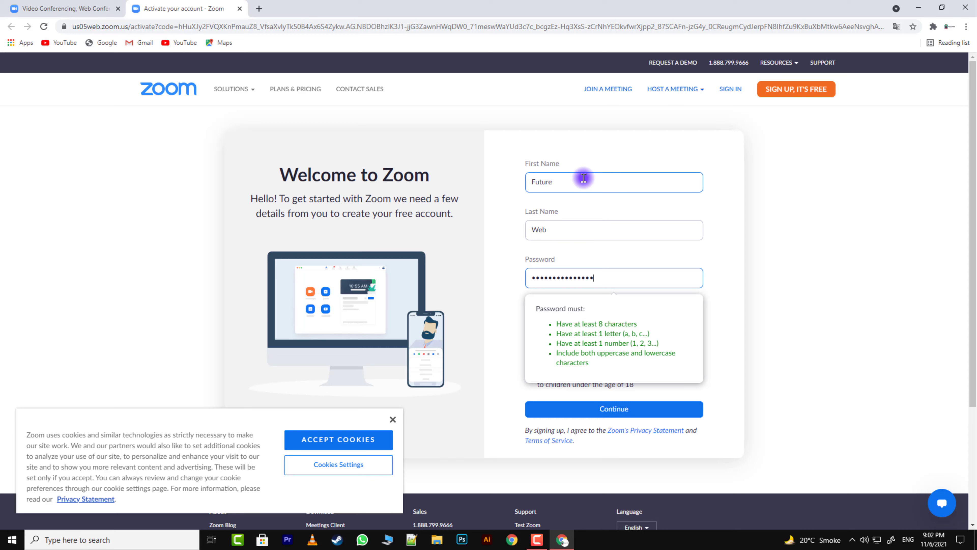
pyautogui.press('Tab')
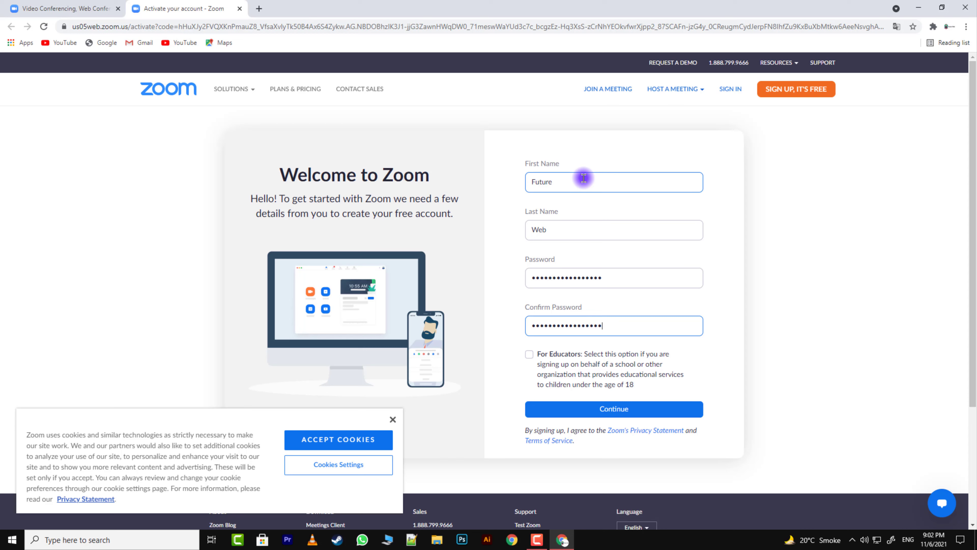
pyautogui.click(748, 412)
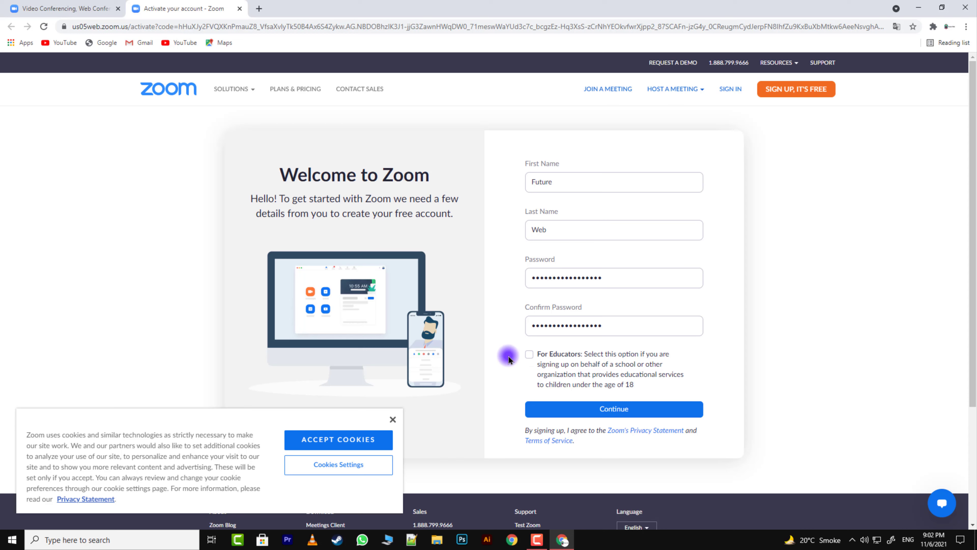
pyautogui.click(543, 411)
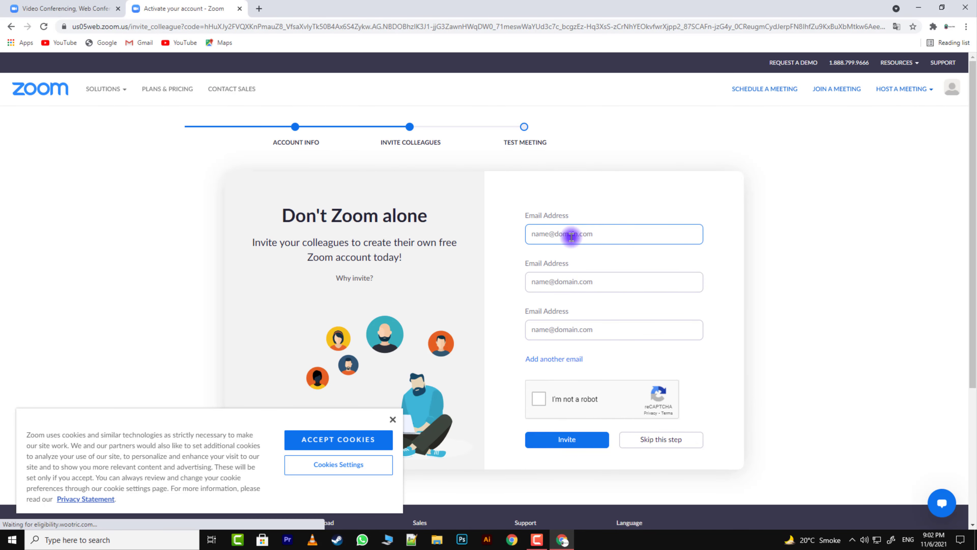
# Step: Skip the step of inviting colleagues without entering any e-mail addresses
pyautogui.click(571, 237)
pyautogui.scroll(-2, 573, 328)
pyautogui.scroll(2, 574, 317)
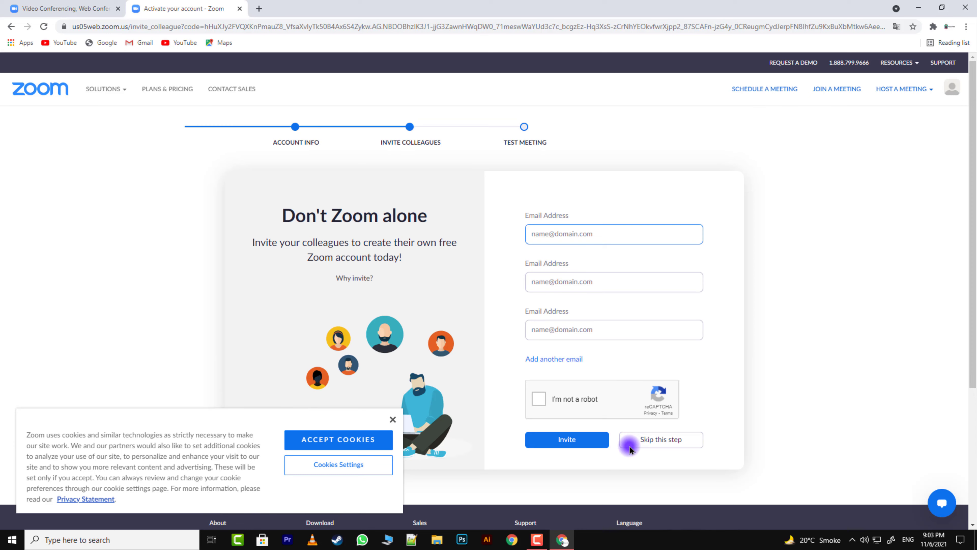
pyautogui.click(655, 441)
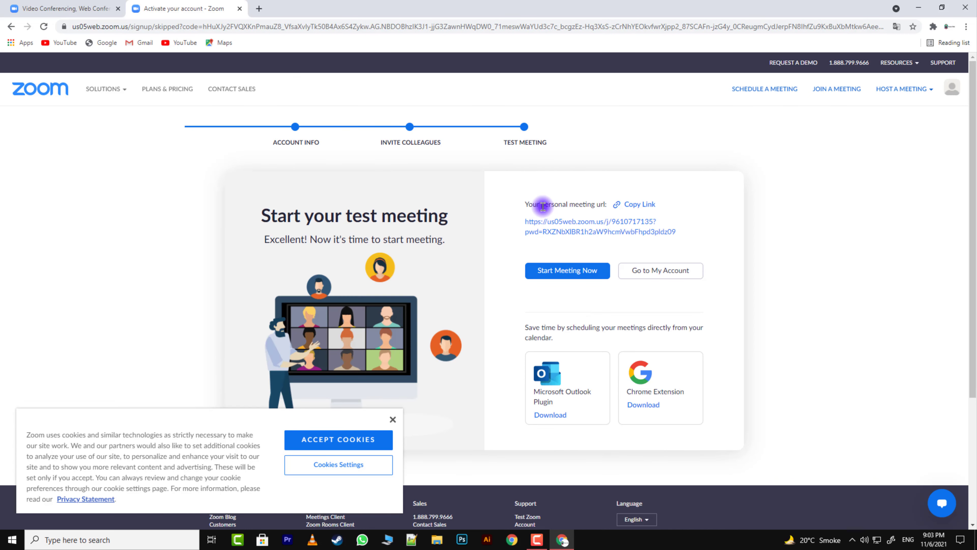
# Step: Go to the account's profile page instead of starting the test meeting, and close the cookie notice and Zoom Phone pop-up
pyautogui.tripleClick(537, 206)
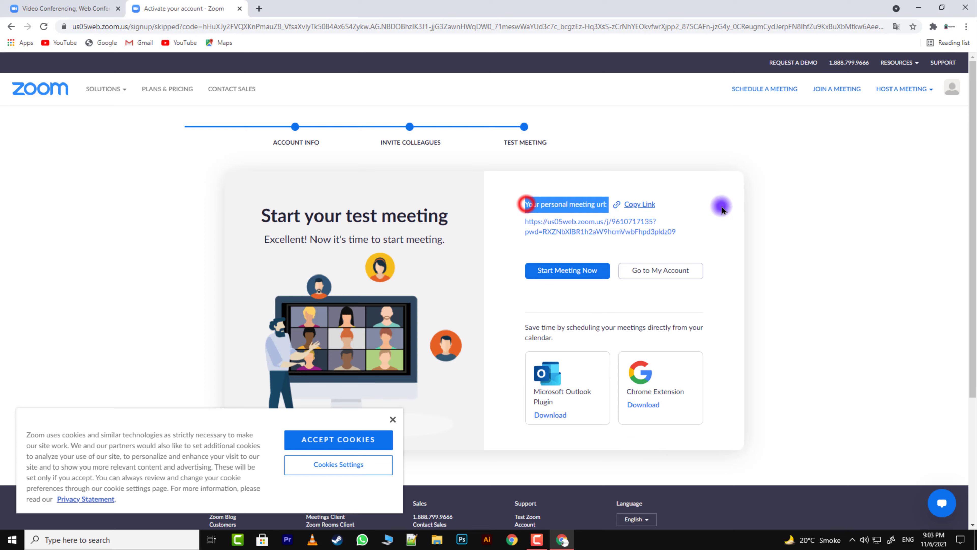
pyautogui.click(627, 301)
pyautogui.click(646, 271)
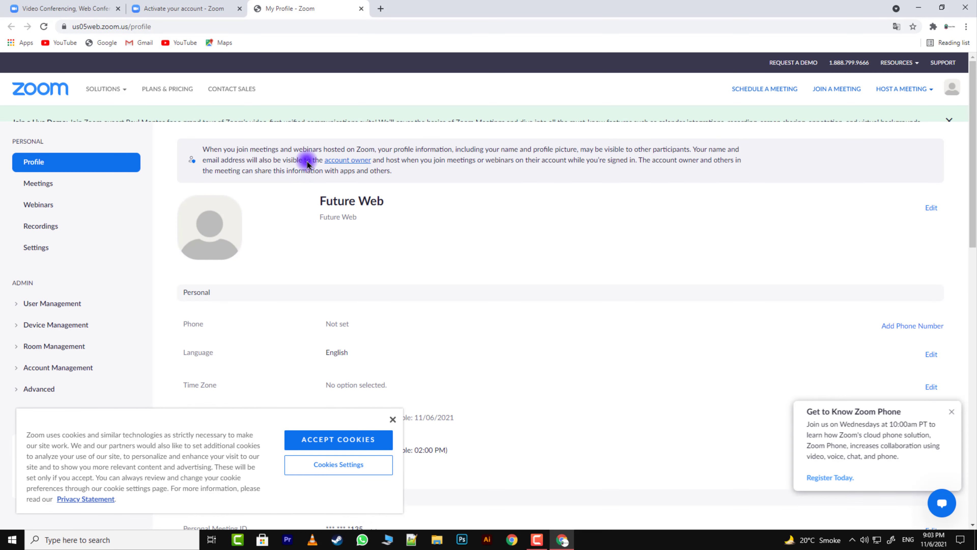
pyautogui.click(393, 421)
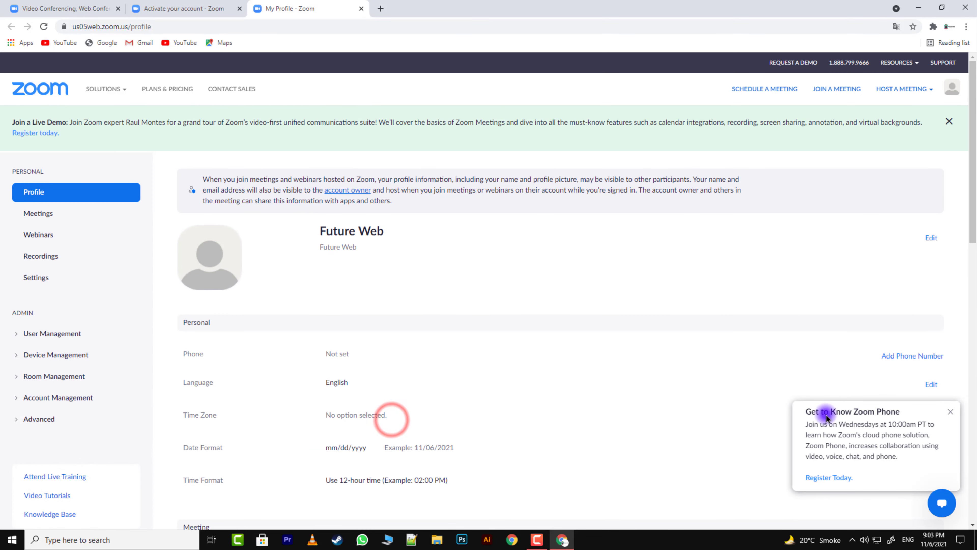
pyautogui.click(951, 412)
# Step: Look over the profile page and open the name and profile details section for editing
pyautogui.scroll(-2, 181, 252)
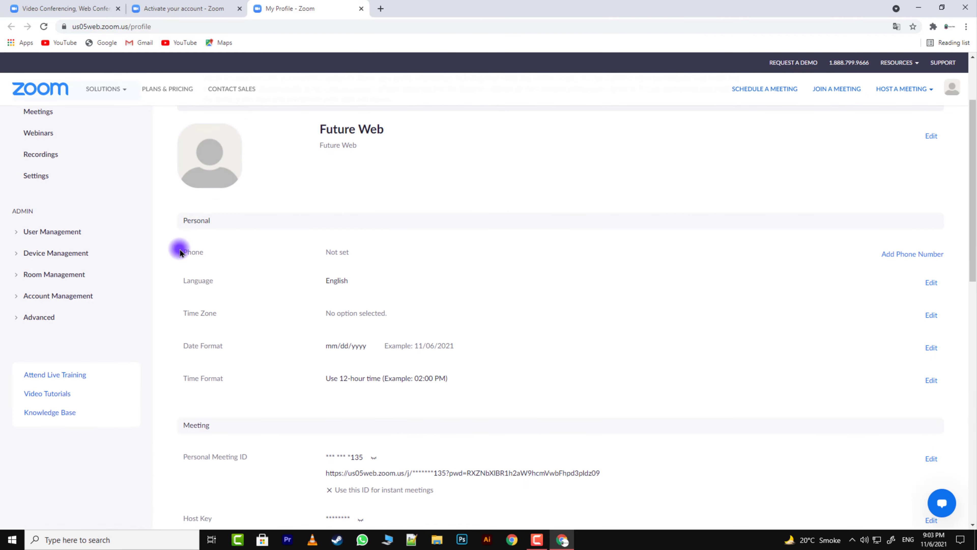
pyautogui.scroll(-8, 158, 329)
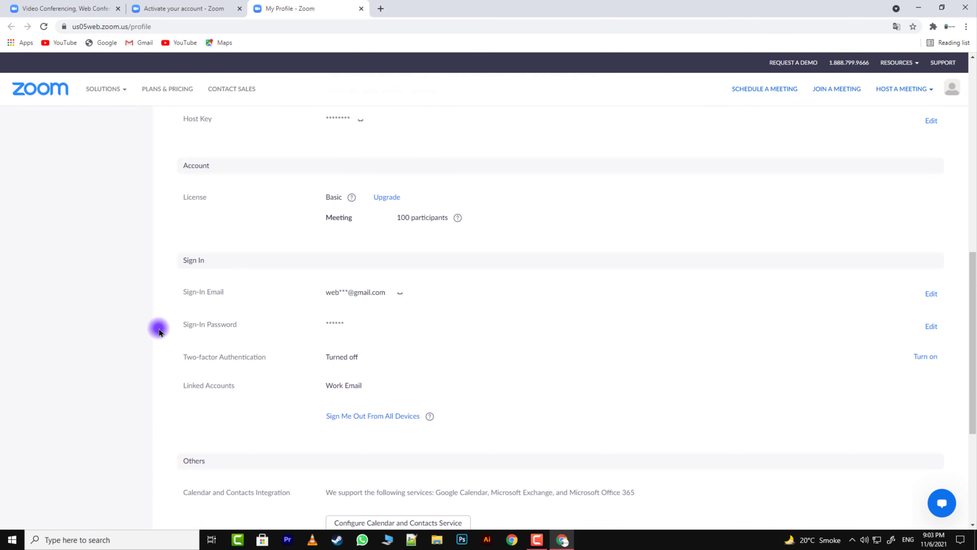
pyautogui.scroll(5, 159, 330)
pyautogui.scroll(7, 159, 331)
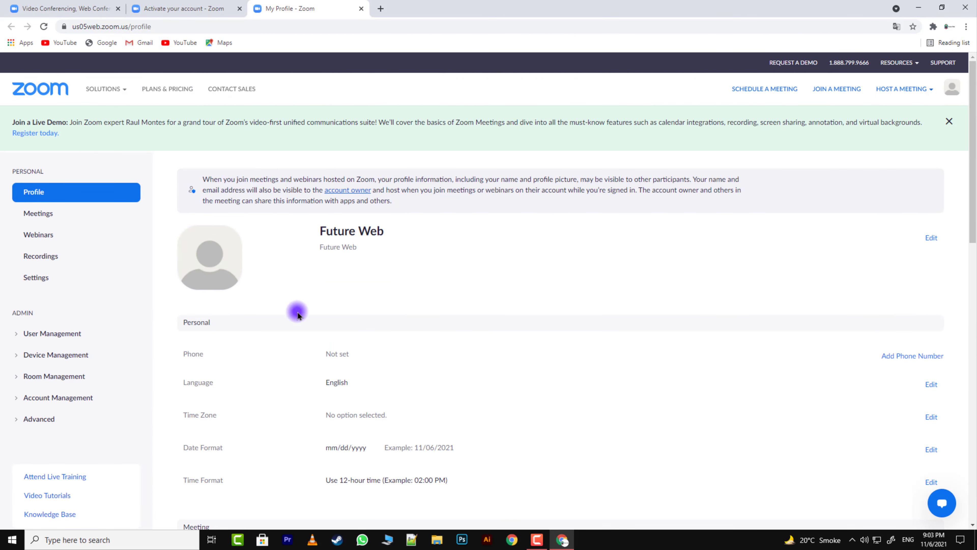
pyautogui.click(929, 240)
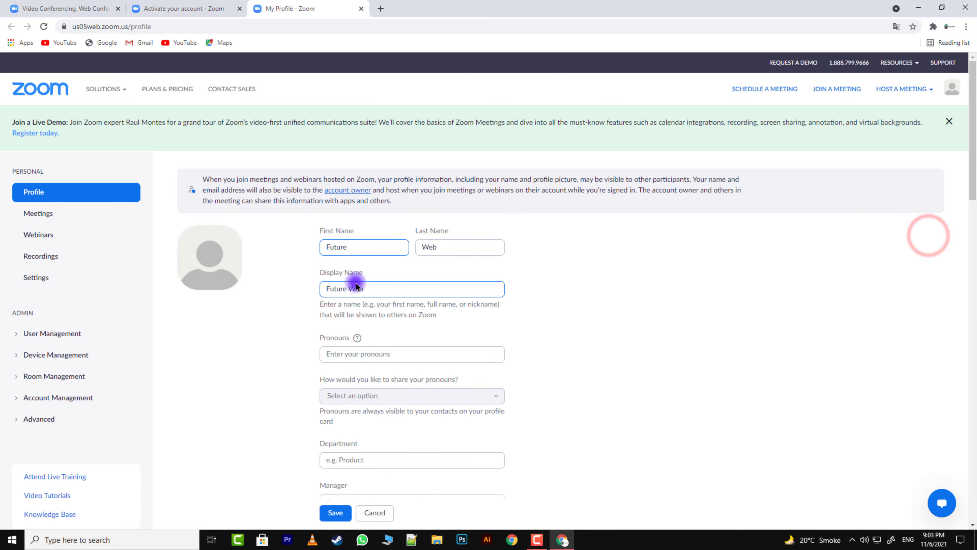
pyautogui.scroll(-3, 356, 281)
pyautogui.scroll(-5, 355, 282)
pyautogui.scroll(9, 300, 274)
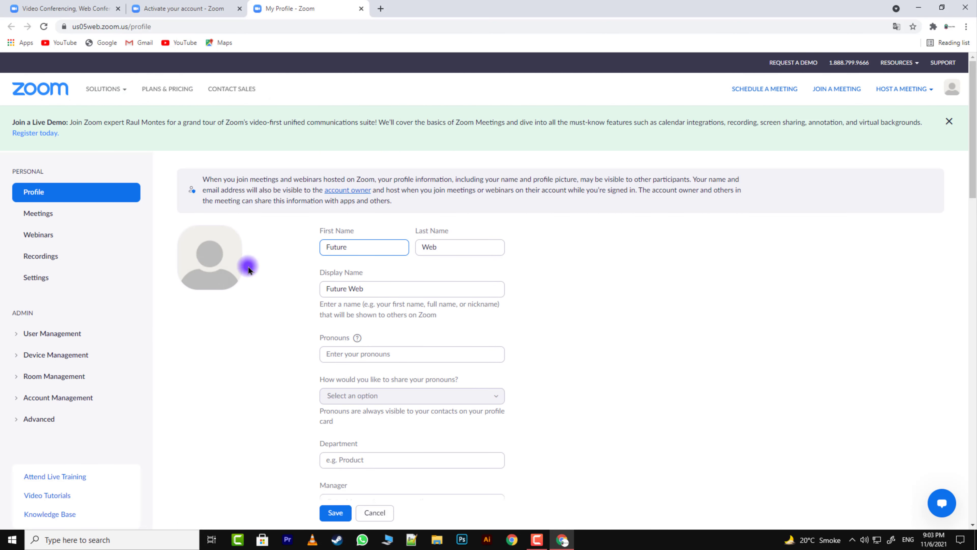
# Step: Upload the Future Web logo image from the computer as the profile picture and save it with the default crop
pyautogui.click(198, 258)
pyautogui.click(473, 284)
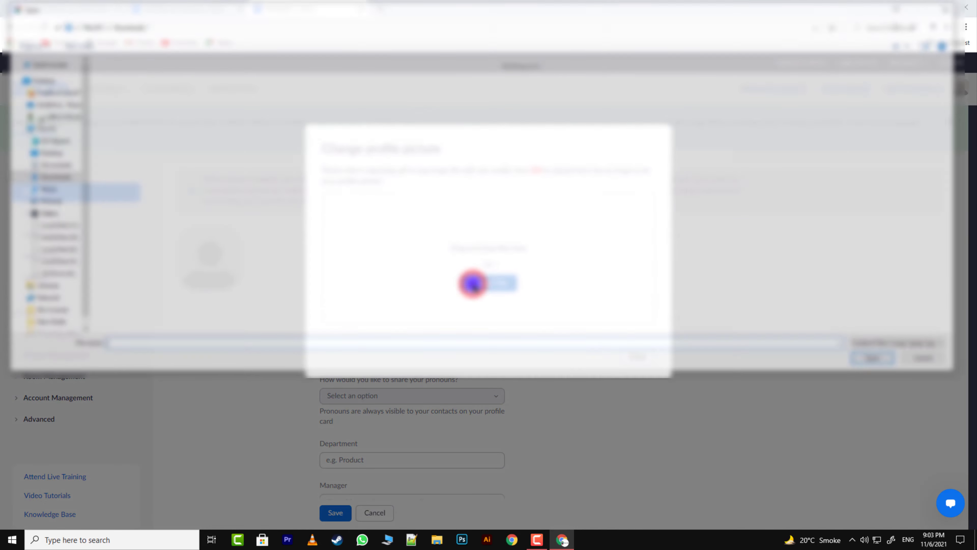
pyautogui.scroll(-3, 108, 231)
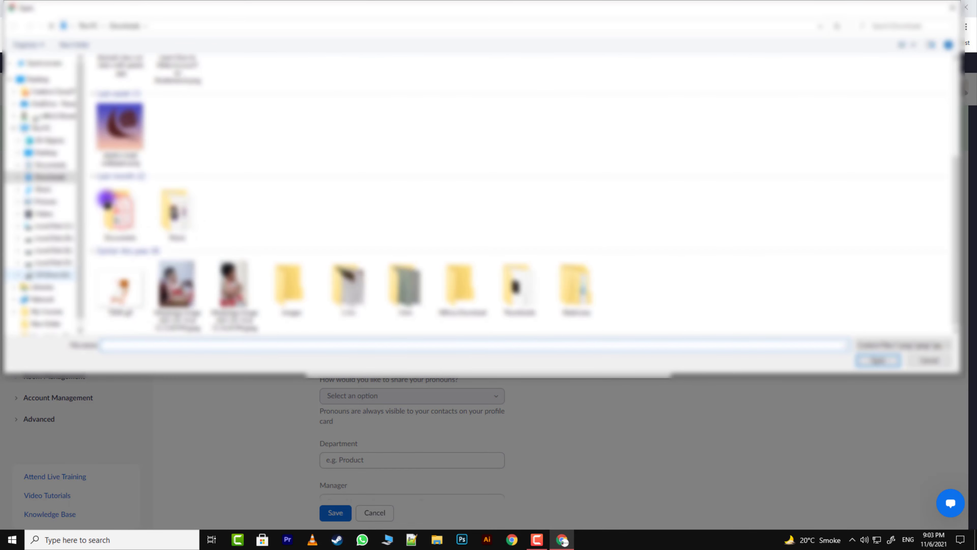
pyautogui.doubleClick(203, 245)
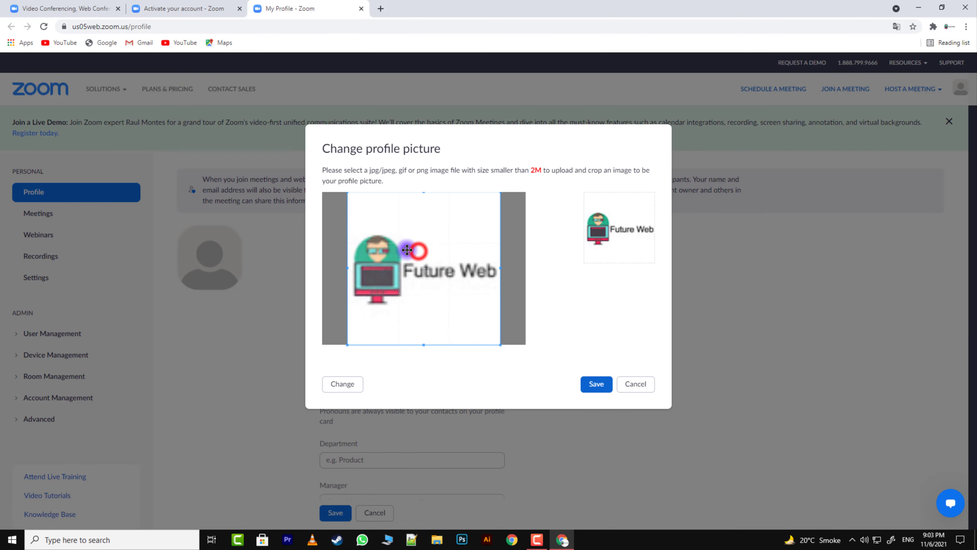
pyautogui.click(596, 384)
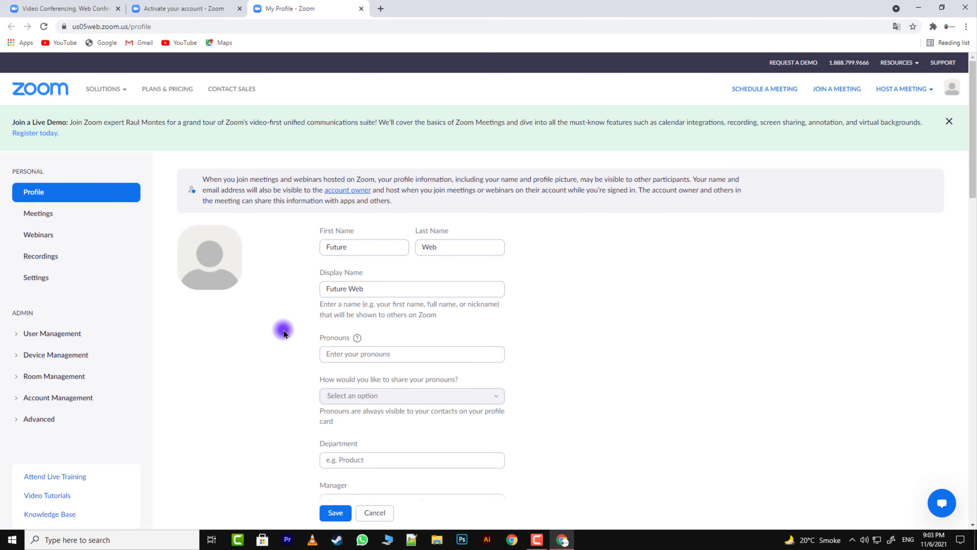
# Step: Go through the pronouns, department, manager, job title, company and location fields, leave them empty, and save the profile details
pyautogui.scroll(-2, 234, 260)
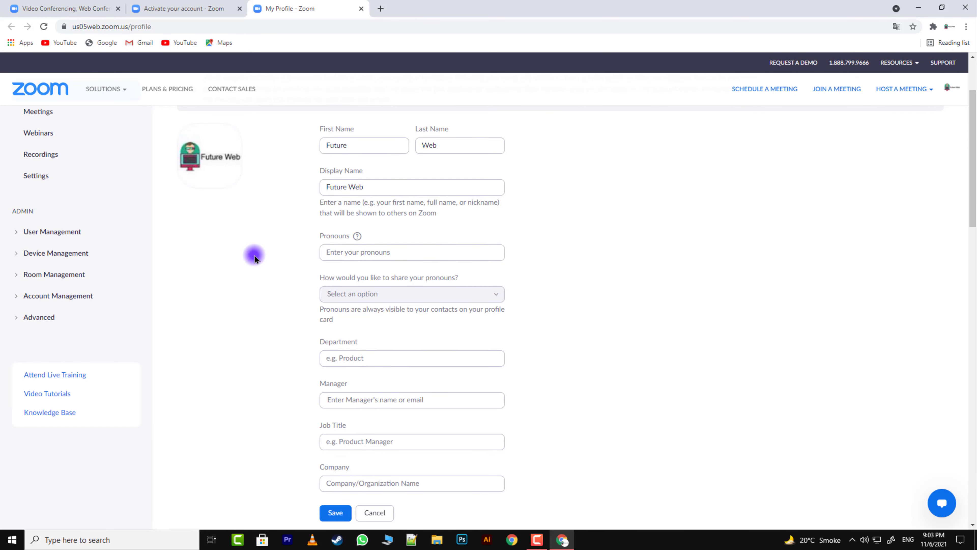
pyautogui.click(345, 251)
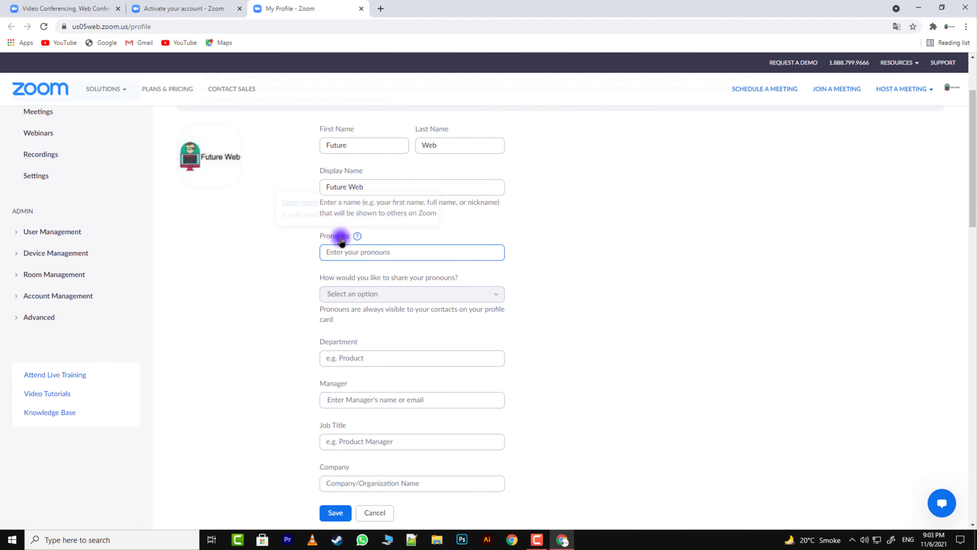
pyautogui.moveTo(341, 241)
pyautogui.scroll(-3, 444, 266)
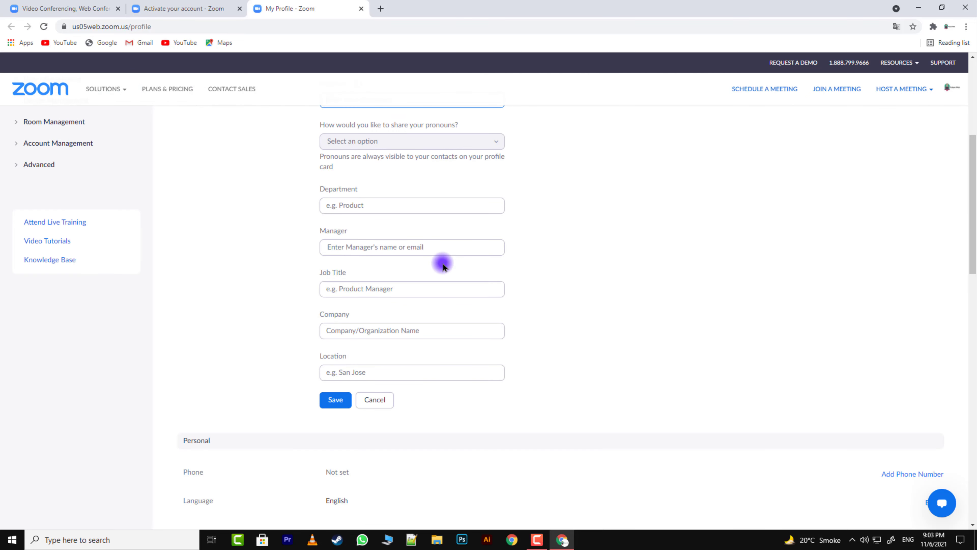
pyautogui.click(367, 189)
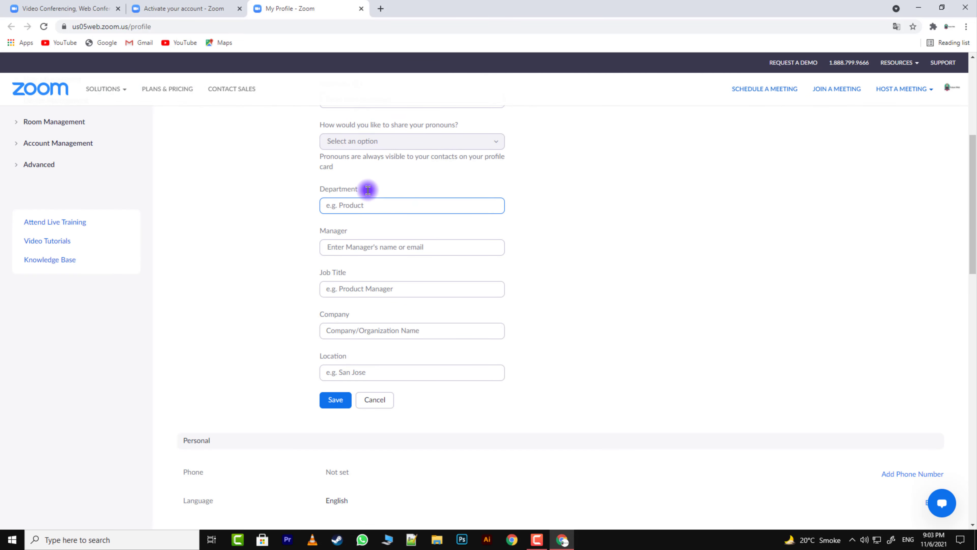
pyautogui.click(356, 245)
pyautogui.click(360, 292)
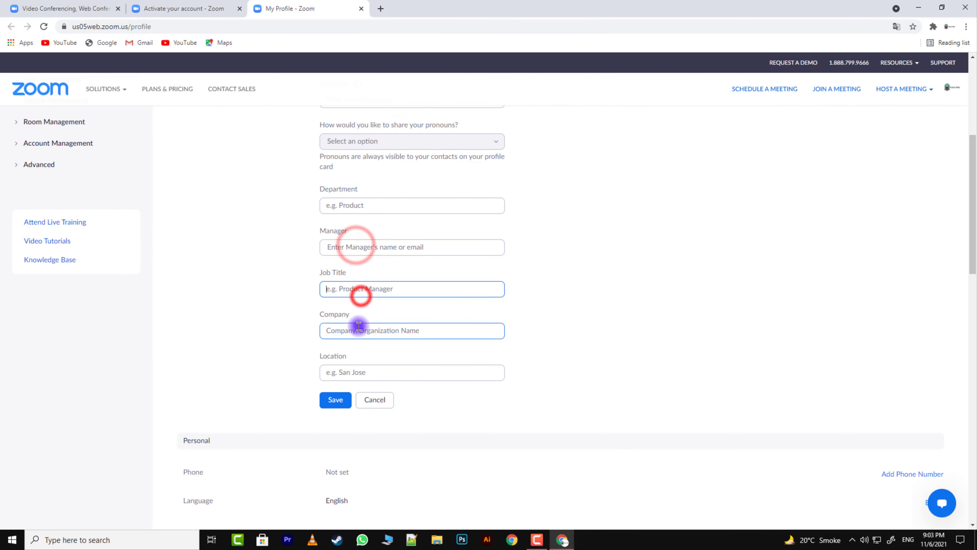
pyautogui.click(360, 326)
pyautogui.click(357, 366)
pyautogui.scroll(-2, 348, 332)
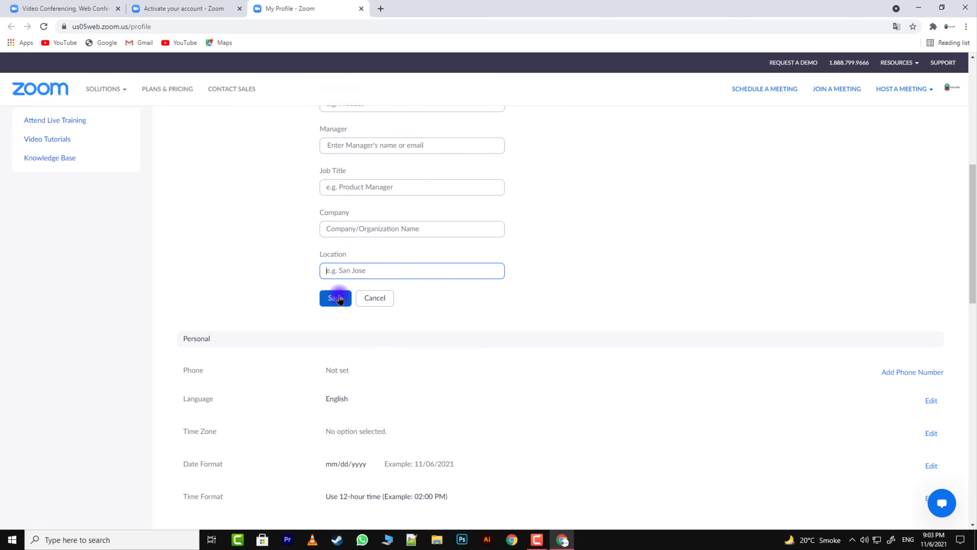
pyautogui.click(338, 298)
# Step: View the form for adding a phone number in the Personal section and close it without entering anything
pyautogui.scroll(3, 607, 301)
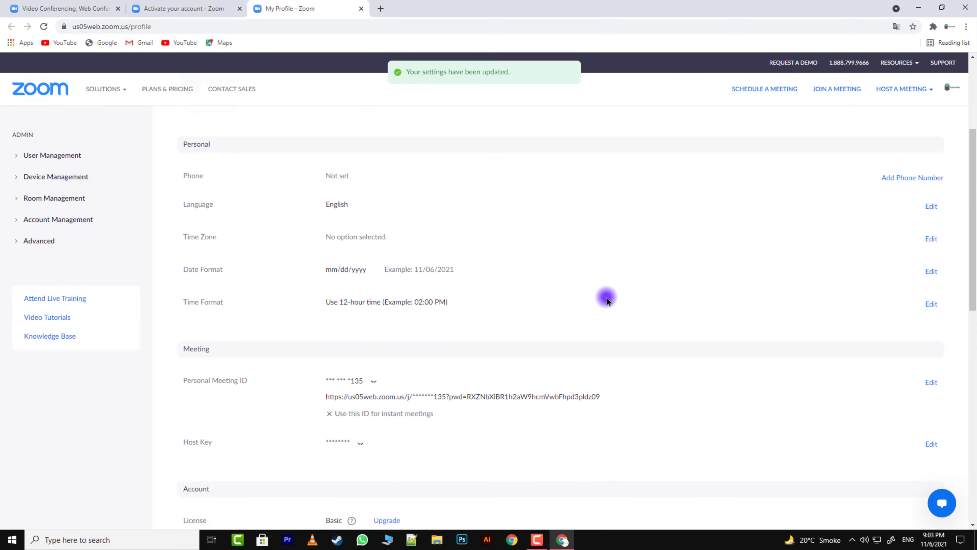
pyautogui.scroll(4, 607, 298)
pyautogui.scroll(-3, 343, 196)
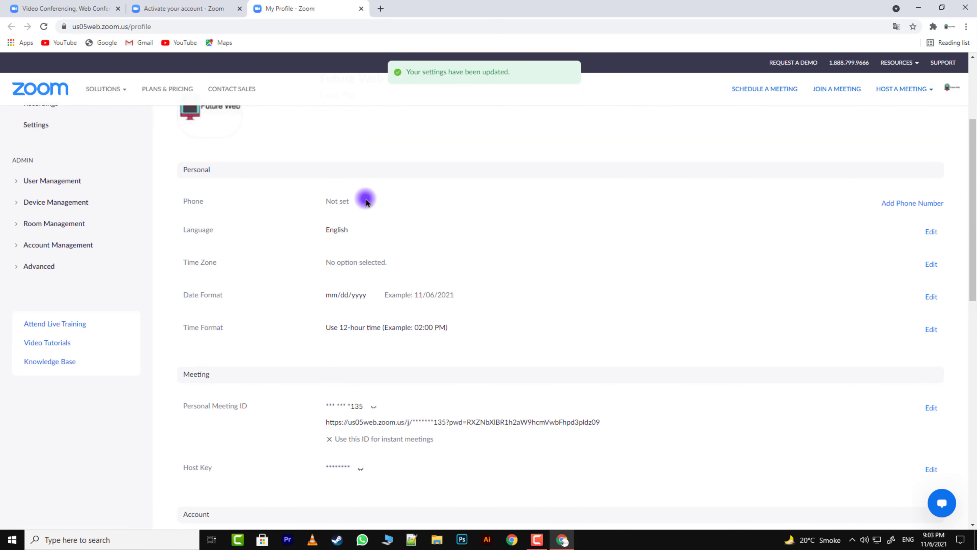
pyautogui.click(913, 202)
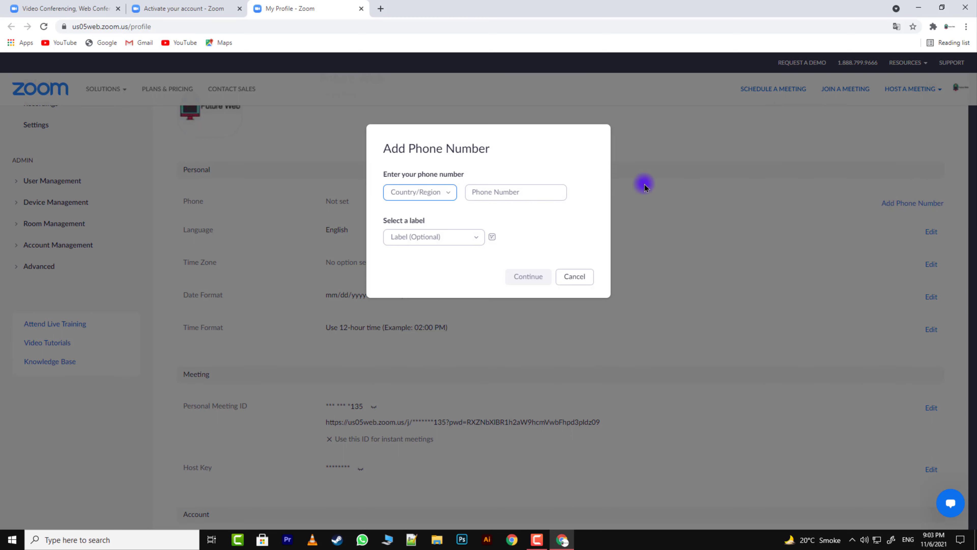
pyautogui.click(572, 278)
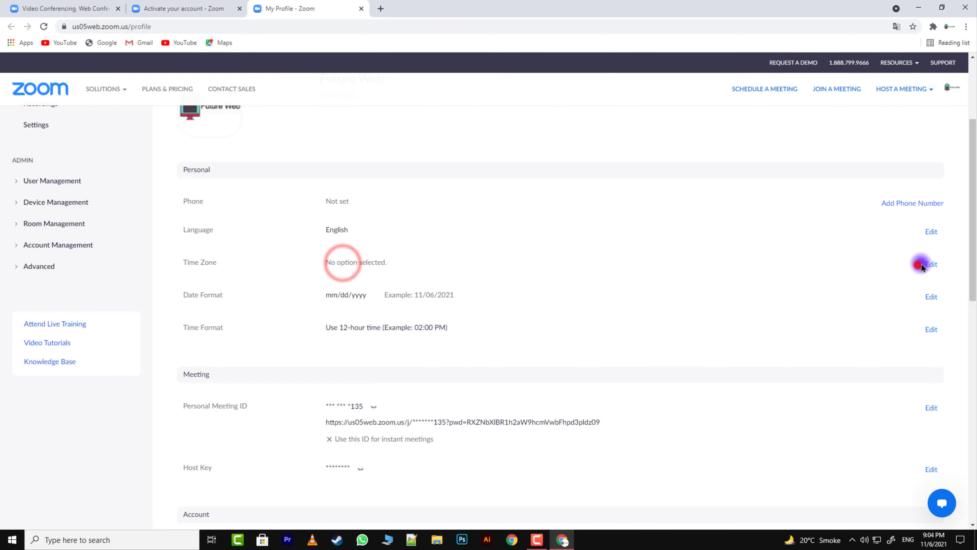
# Step: Set the profile's time zone to (GMT+5:00) Islamabad, Karachi, Tashkent and save it
pyautogui.click(929, 265)
pyautogui.click(396, 265)
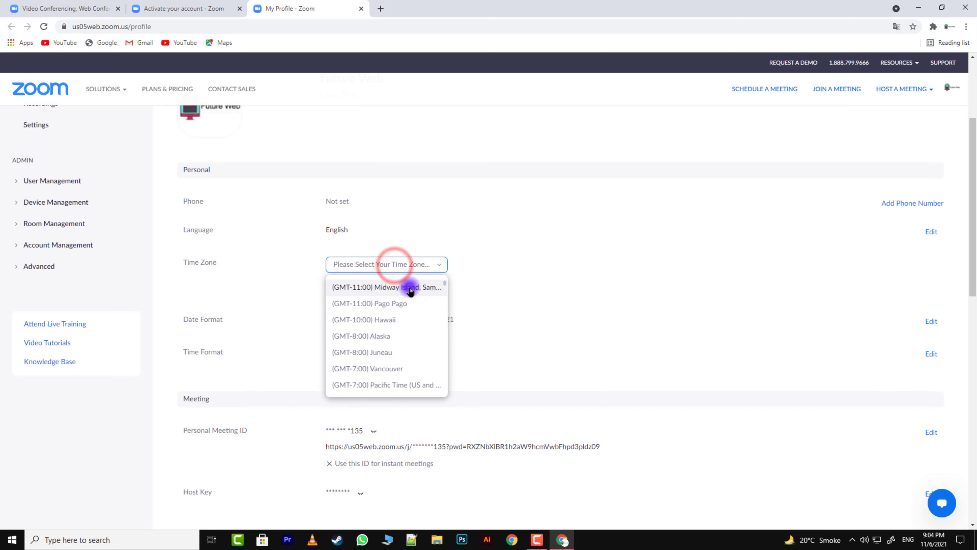
pyautogui.scroll(-4, 393, 317)
pyautogui.scroll(-6, 394, 323)
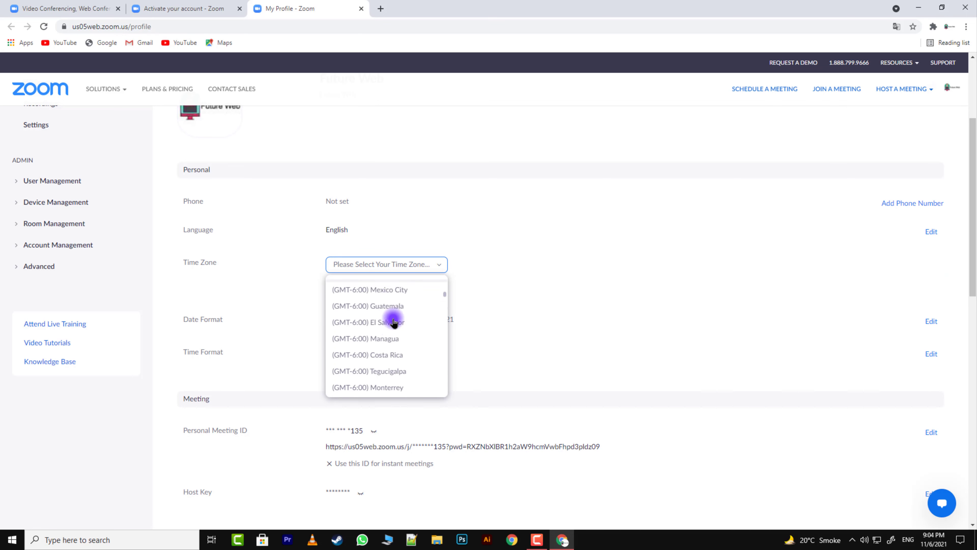
pyautogui.scroll(-8, 394, 320)
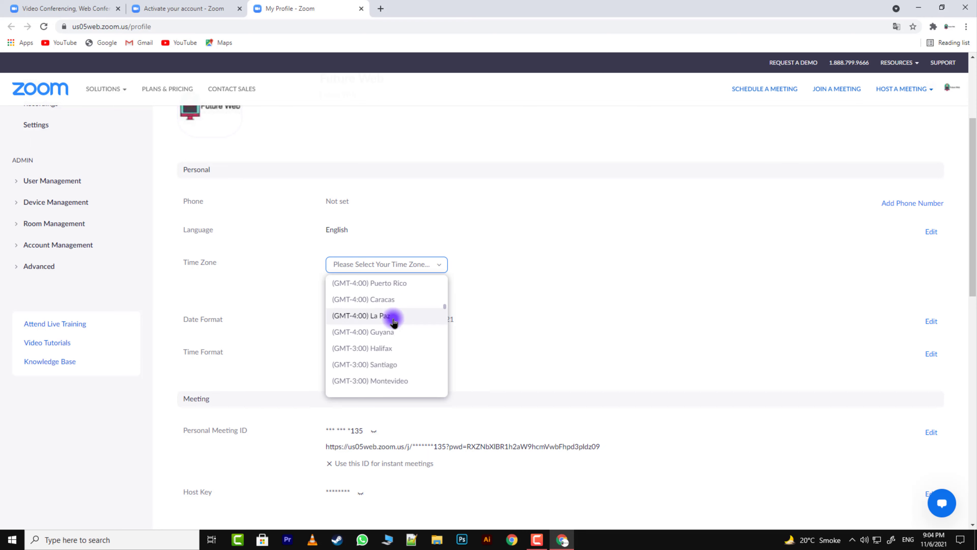
pyautogui.click(398, 288)
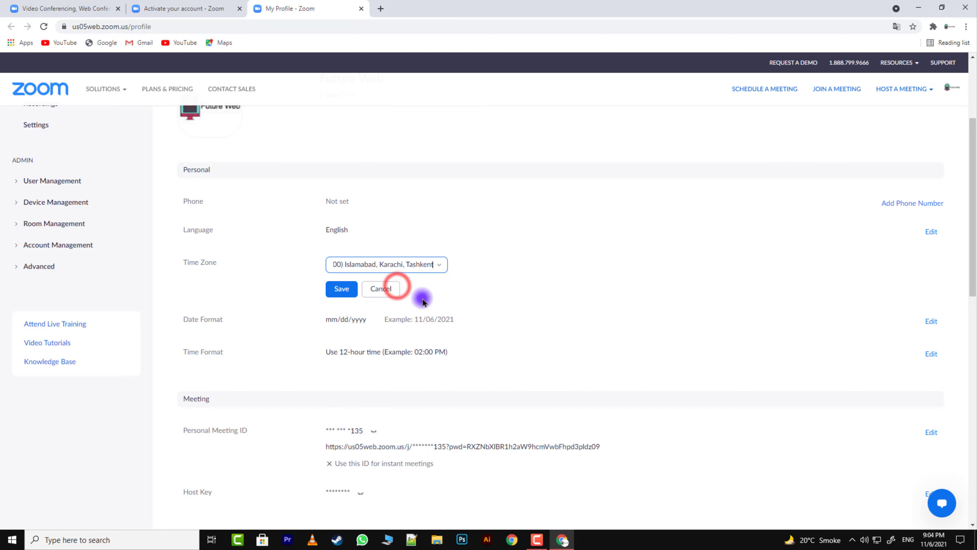
pyautogui.click(342, 288)
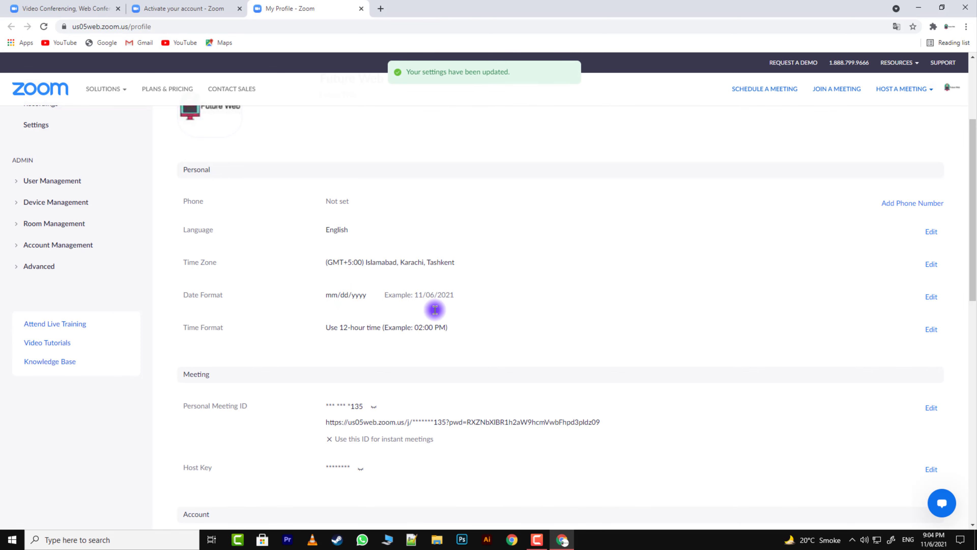
# Step: Check the date format and time format settings, viewing the 24-hour time option and leaving it without changes
pyautogui.doubleClick(386, 292)
pyautogui.click(582, 306)
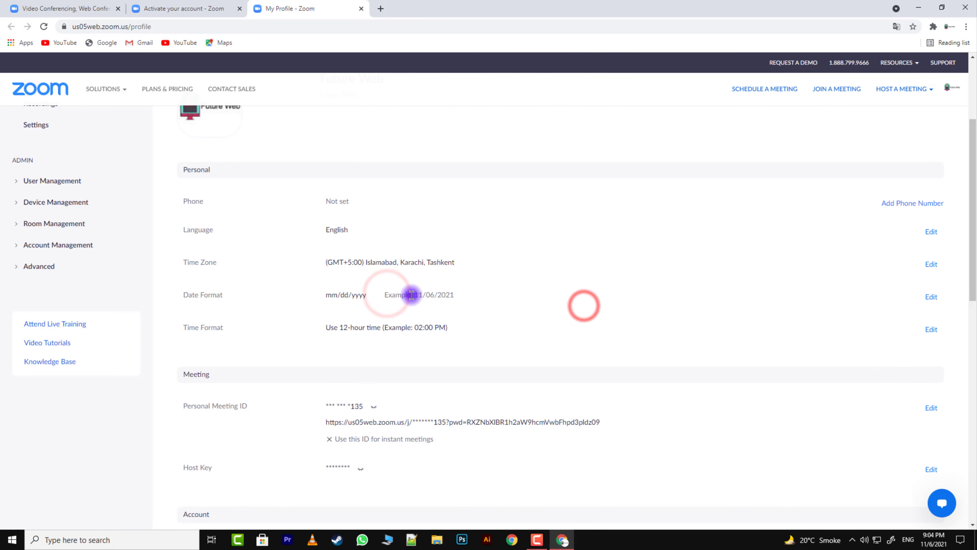
pyautogui.tripleClick(326, 327)
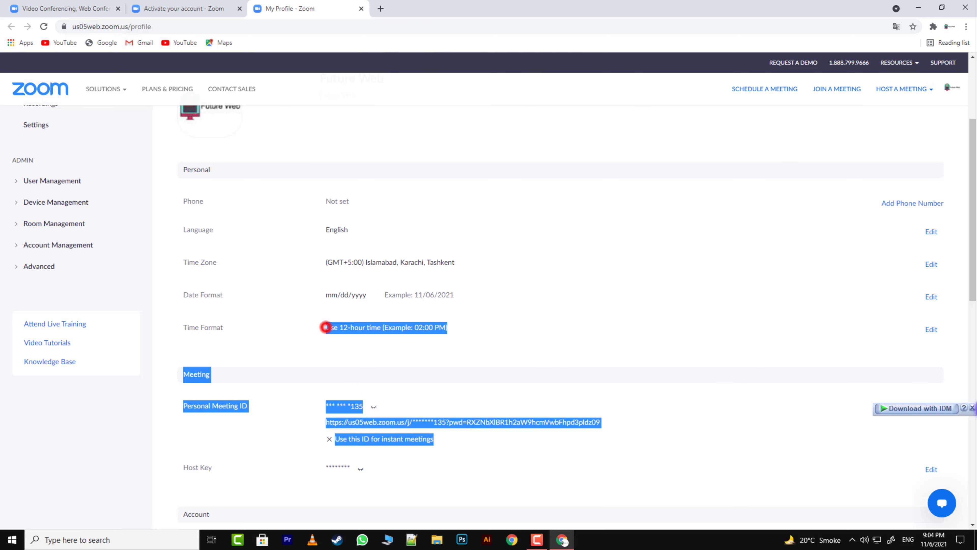
pyautogui.click(535, 343)
pyautogui.click(928, 332)
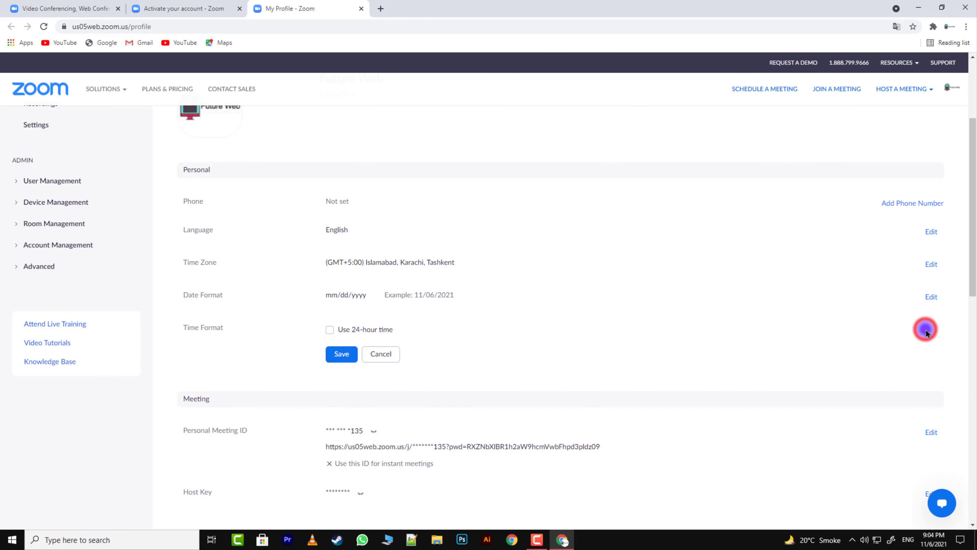
pyautogui.click(381, 354)
# Step: Review the Meeting, Account, Sign In and Others sections of the profile, and open the Meetings page
pyautogui.scroll(-2, 377, 339)
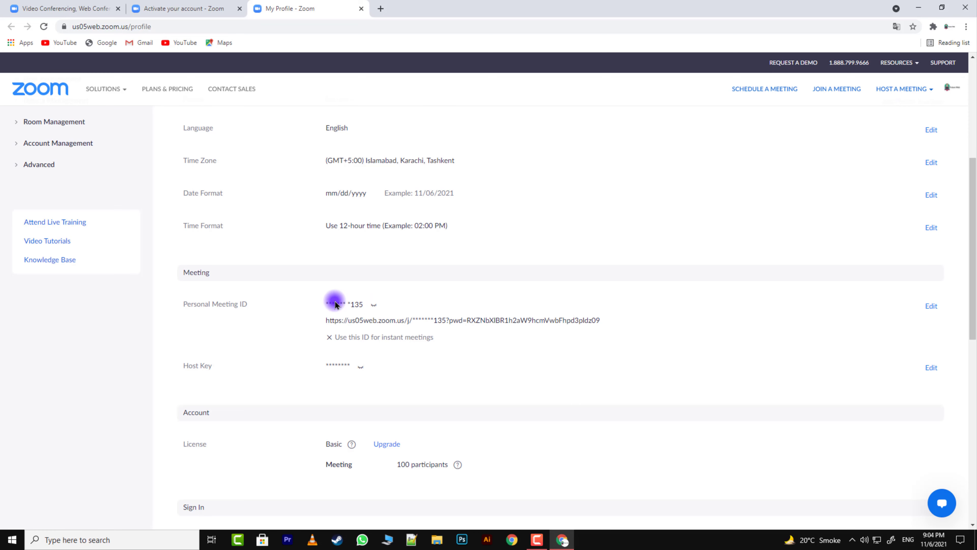
pyautogui.scroll(-3, 335, 304)
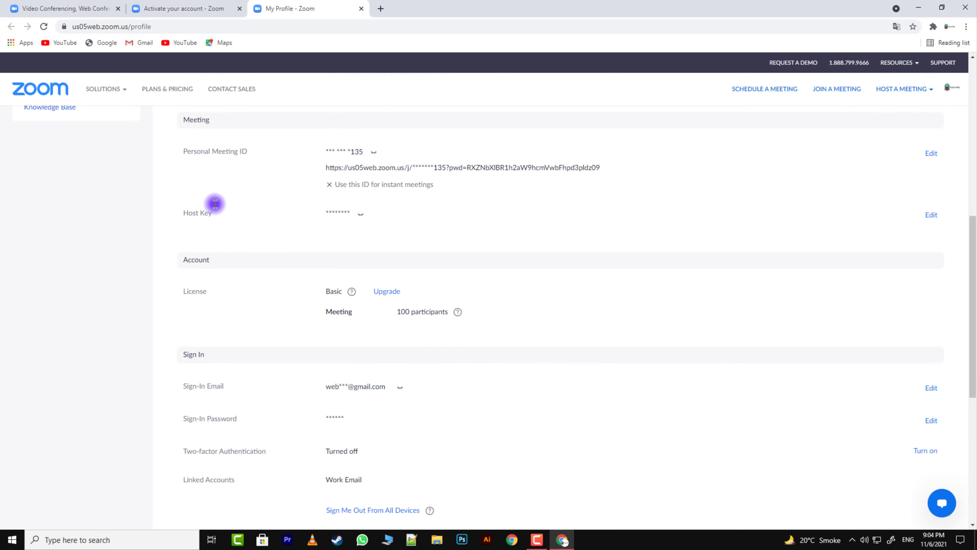
pyautogui.scroll(-3, 288, 253)
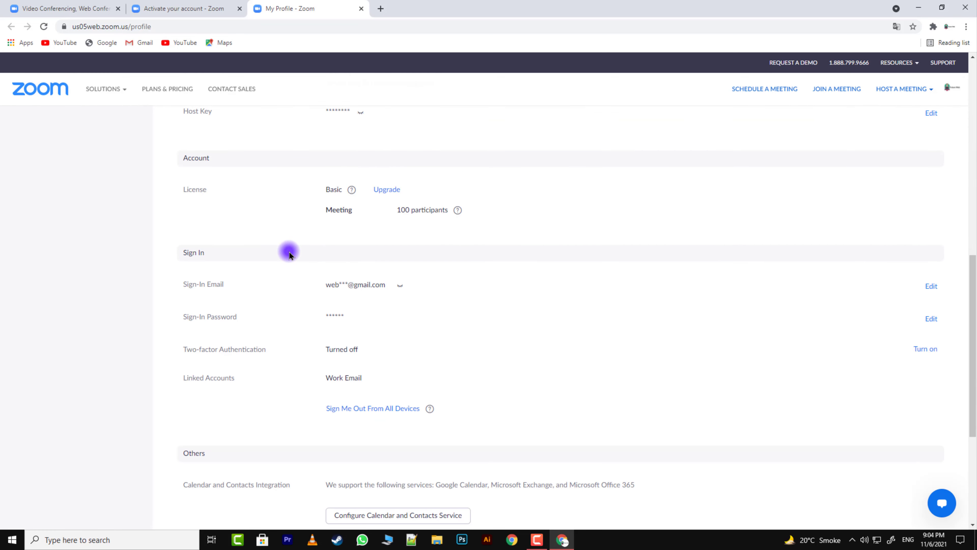
pyautogui.scroll(2, 300, 238)
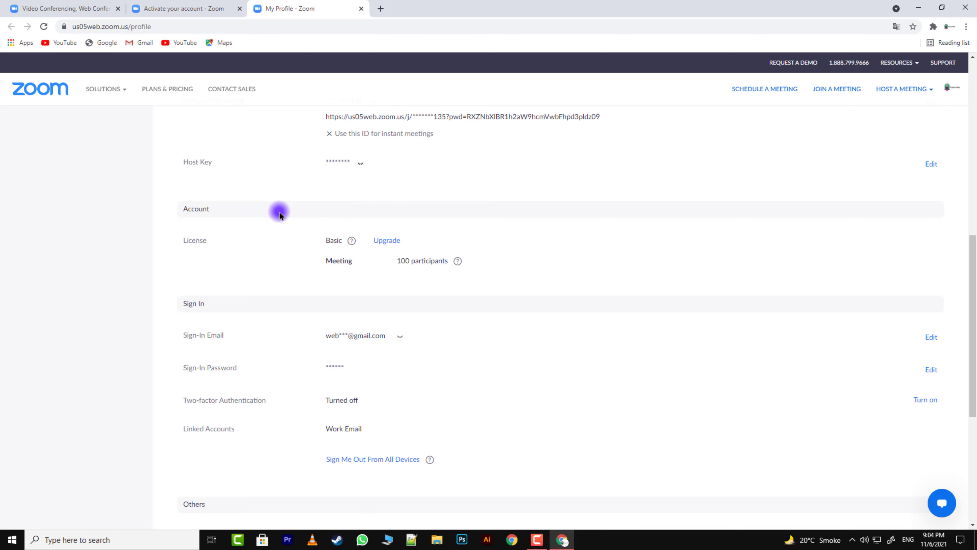
pyautogui.scroll(-4, 231, 193)
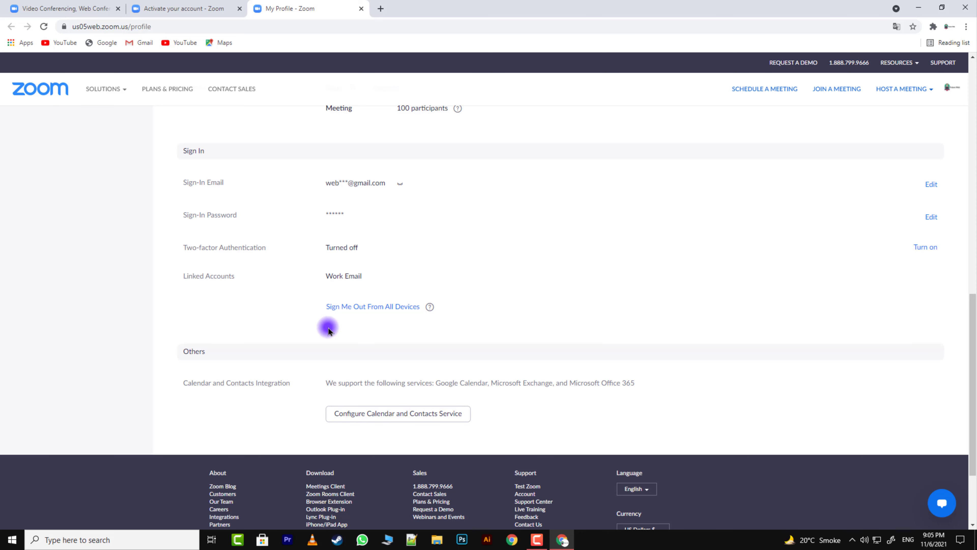
pyautogui.scroll(4, 328, 335)
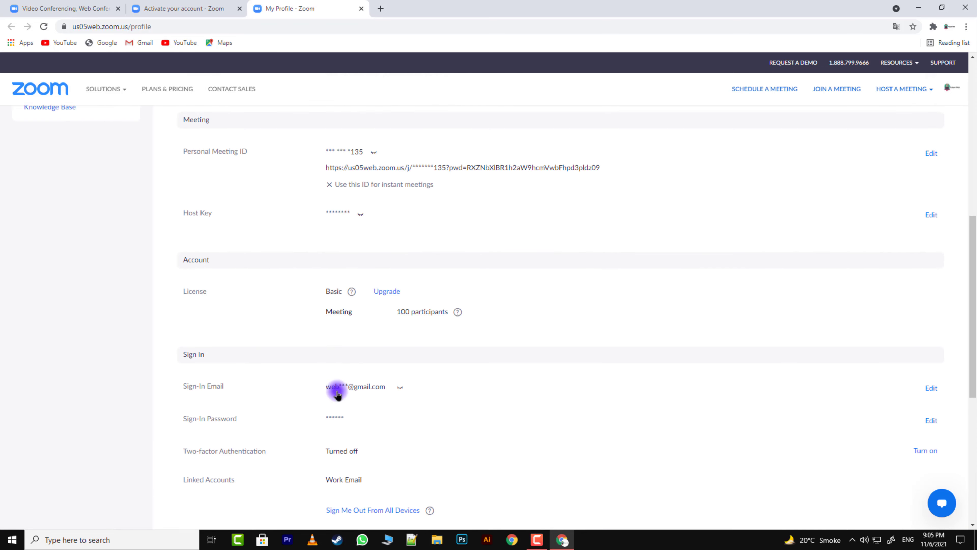
pyautogui.scroll(8, 345, 454)
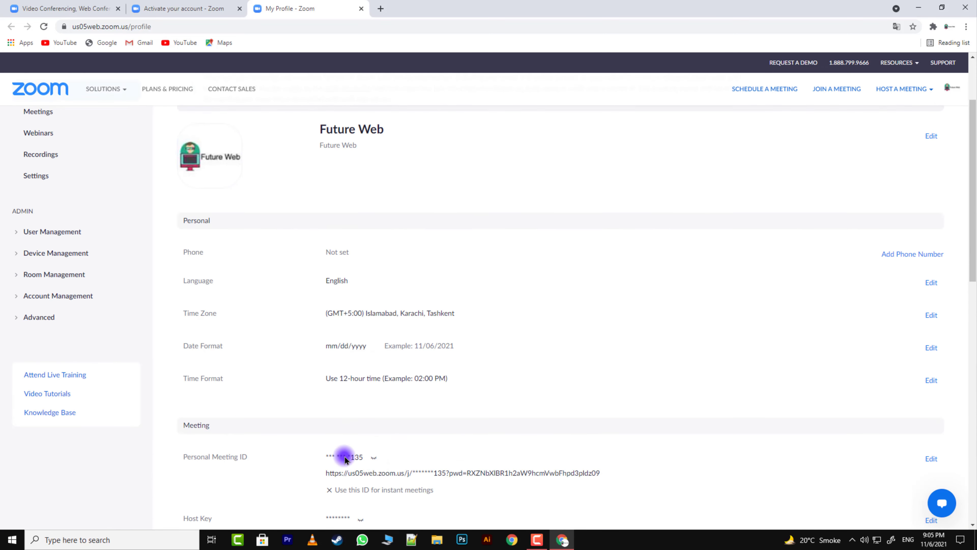
pyautogui.click(50, 215)
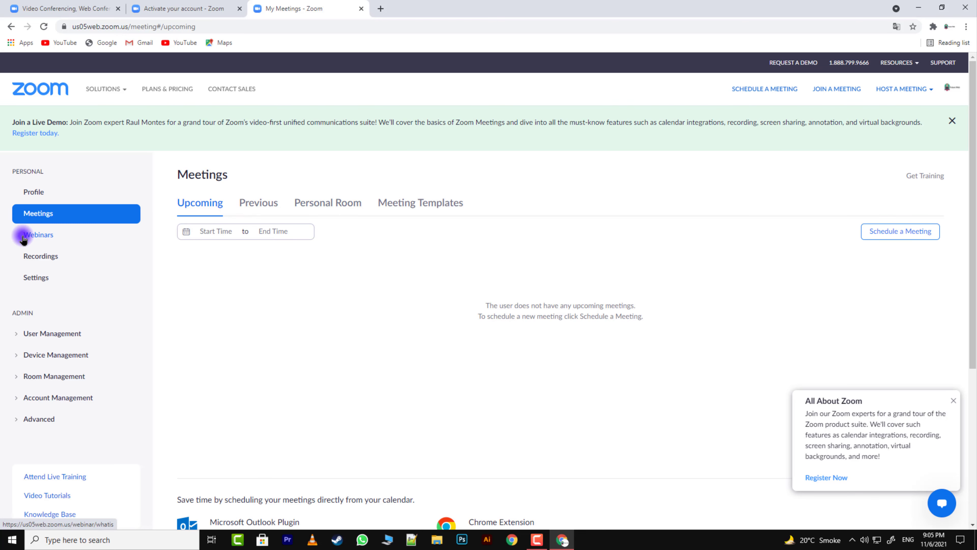
# Step: Review the Recordings page, and examine the Meeting, Recording and Audio Conferencing sections of the account settings
pyautogui.click(54, 256)
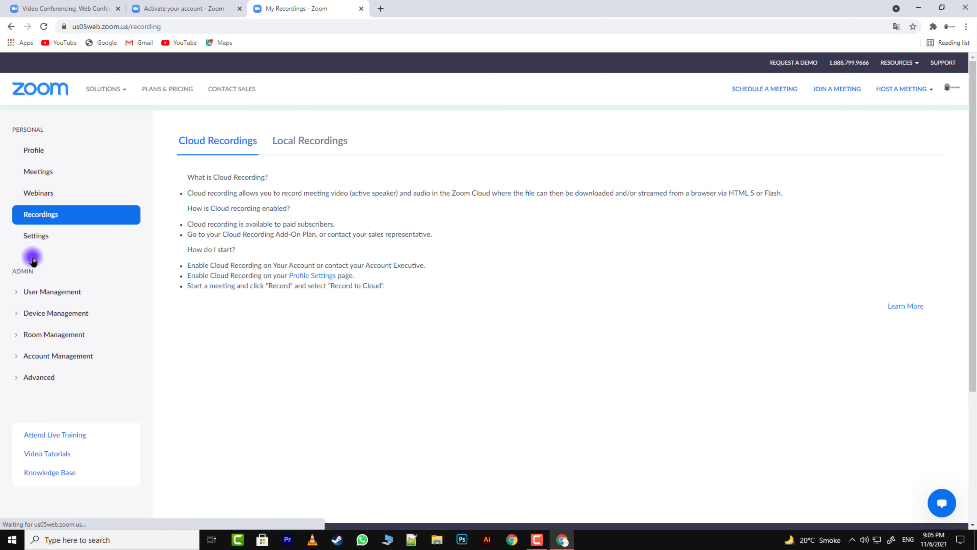
pyautogui.click(37, 278)
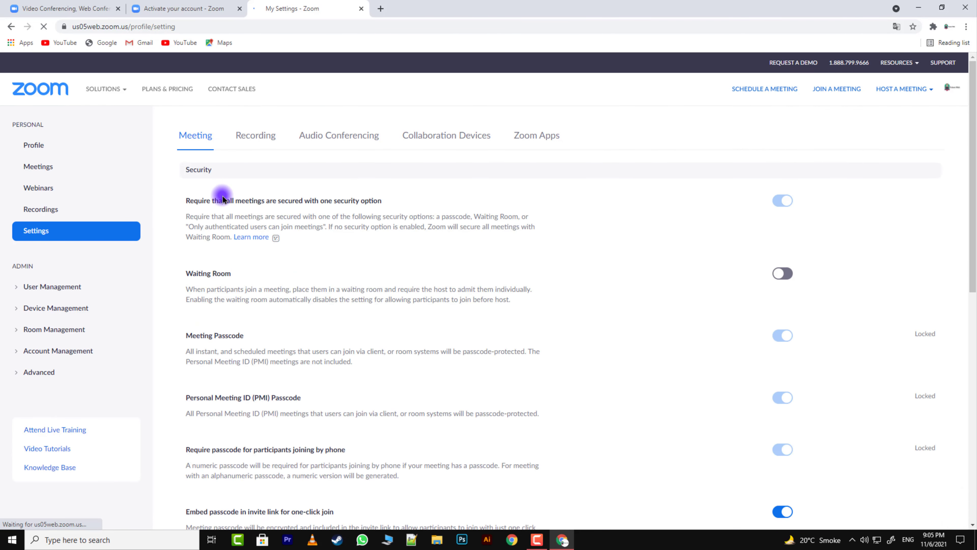
pyautogui.scroll(-3, 463, 295)
pyautogui.scroll(-8, 442, 292)
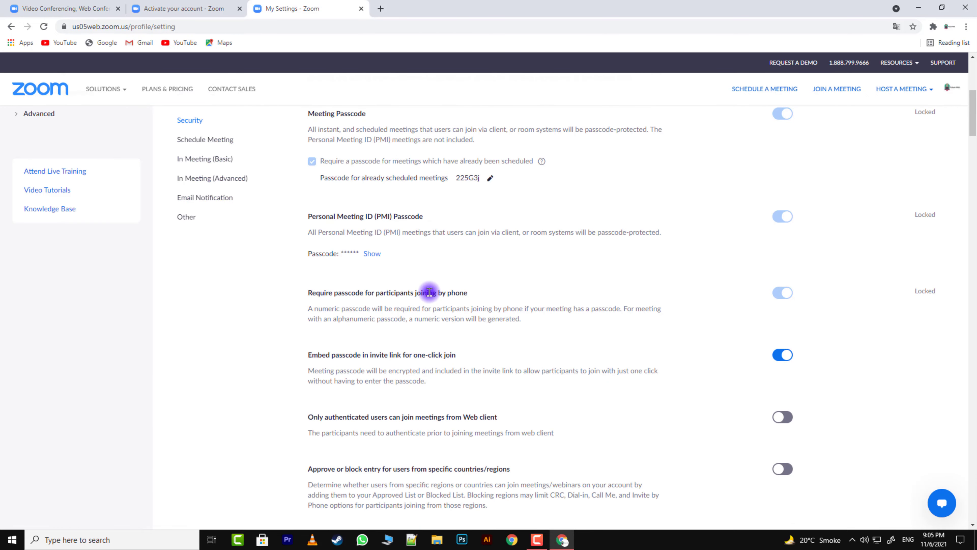
pyautogui.scroll(10, 430, 290)
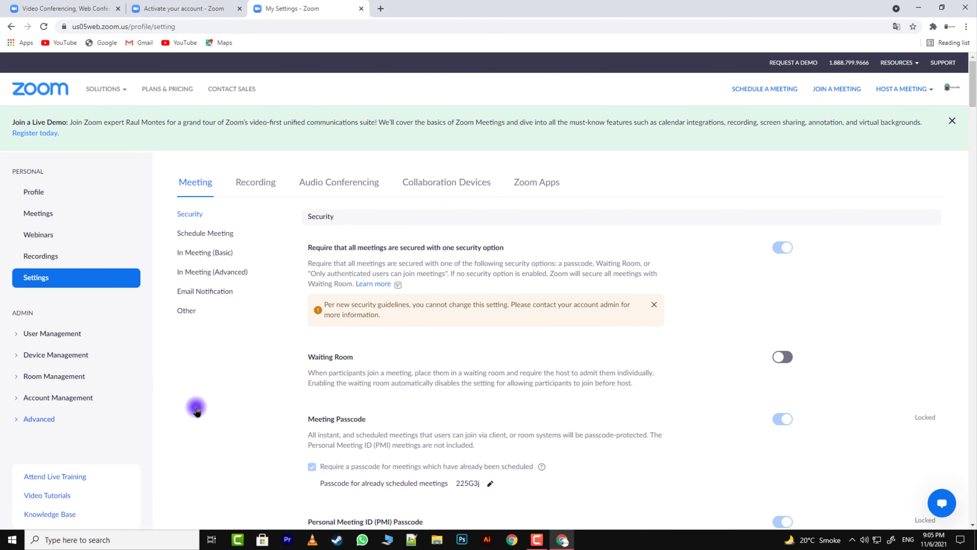
pyautogui.click(315, 464)
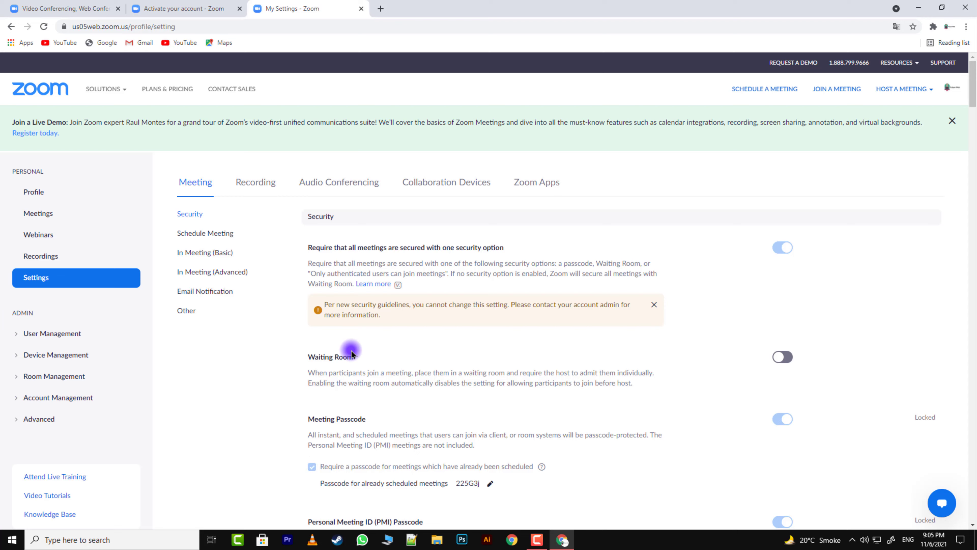
pyautogui.click(248, 184)
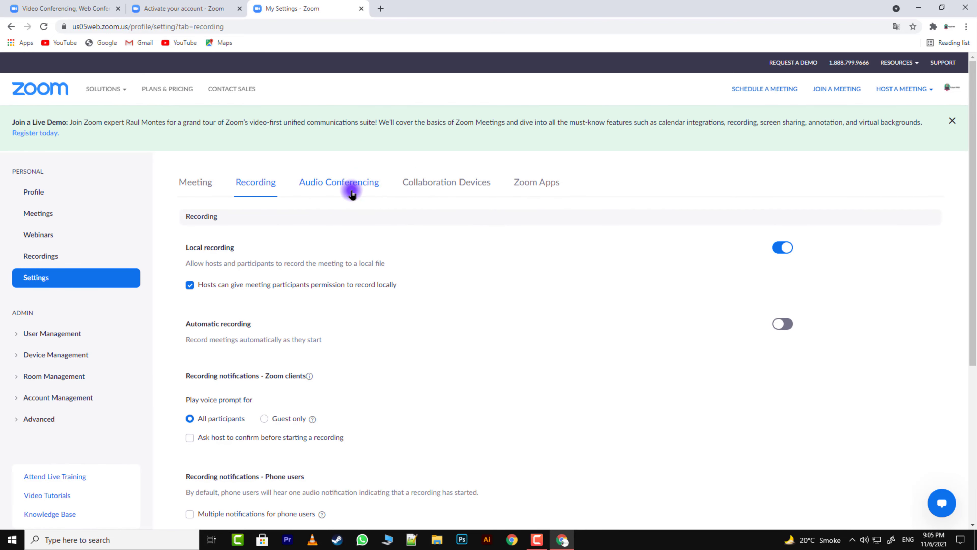
pyautogui.click(351, 193)
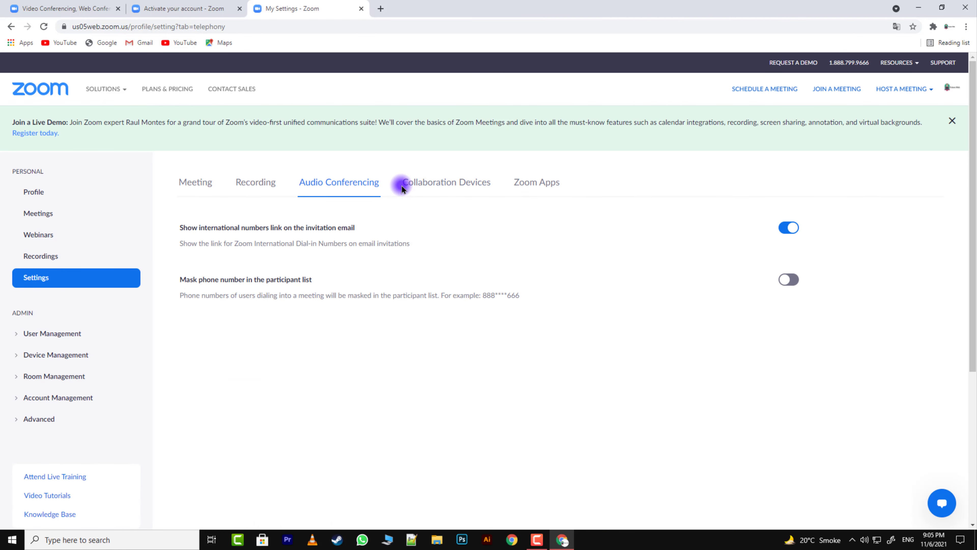
# Step: Open the Users page under User Management and look through its billing contact form
pyautogui.click(17, 330)
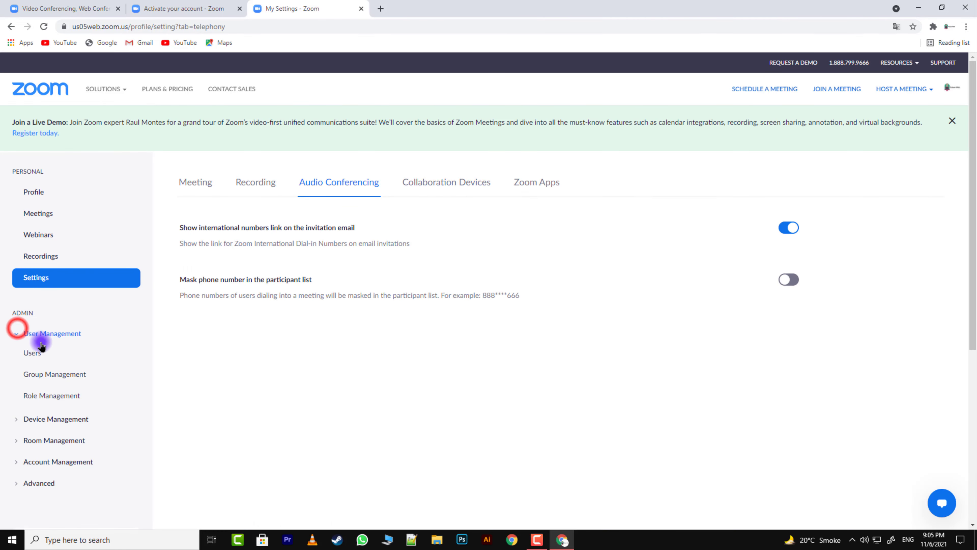
pyautogui.click(40, 338)
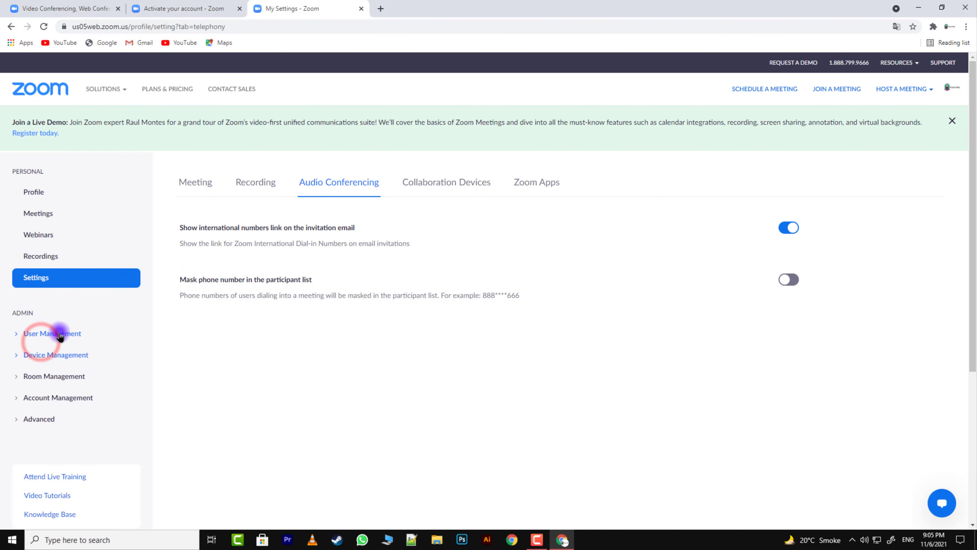
pyautogui.click(58, 334)
pyautogui.click(37, 352)
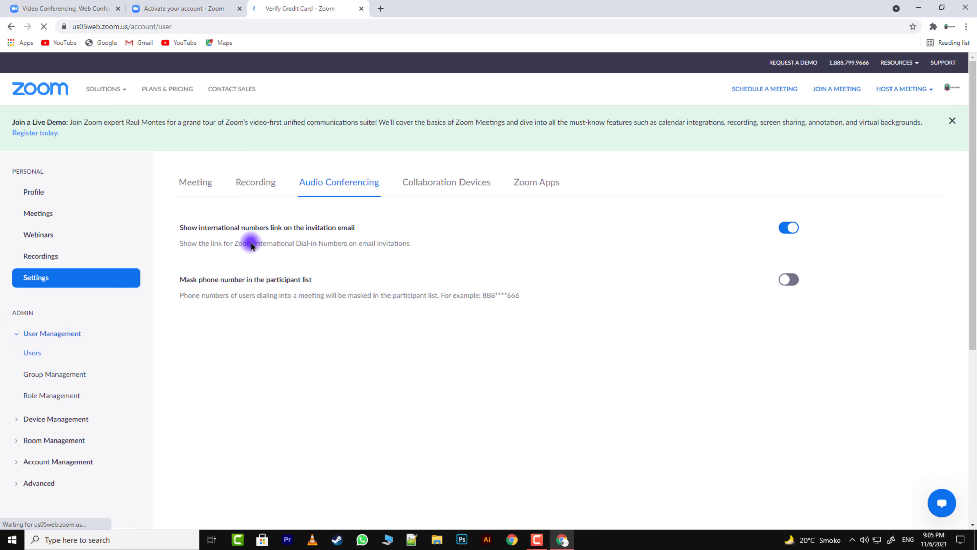
pyautogui.scroll(-4, 251, 244)
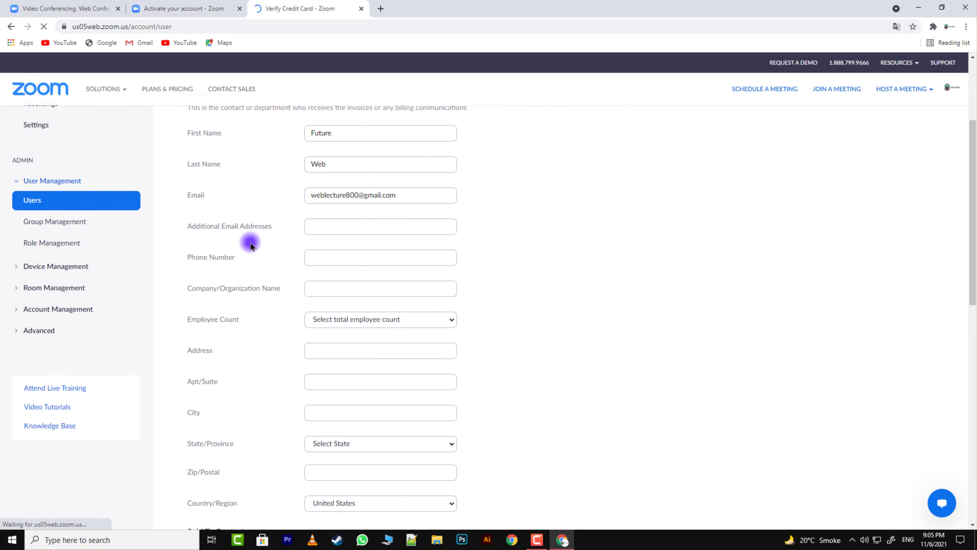
# Step: View the options listed under Advanced in the Admin section, and return to the Profile page
pyautogui.click(35, 333)
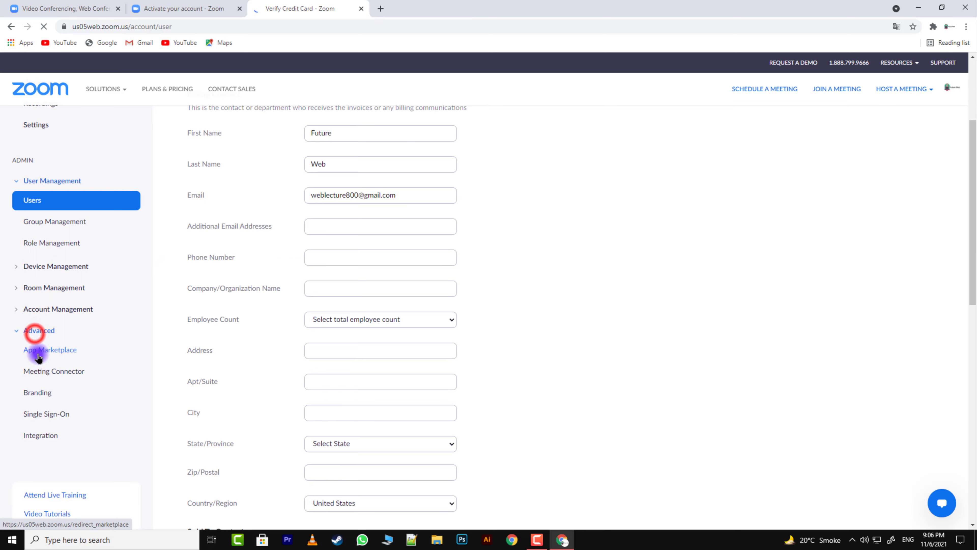
pyautogui.click(694, 346)
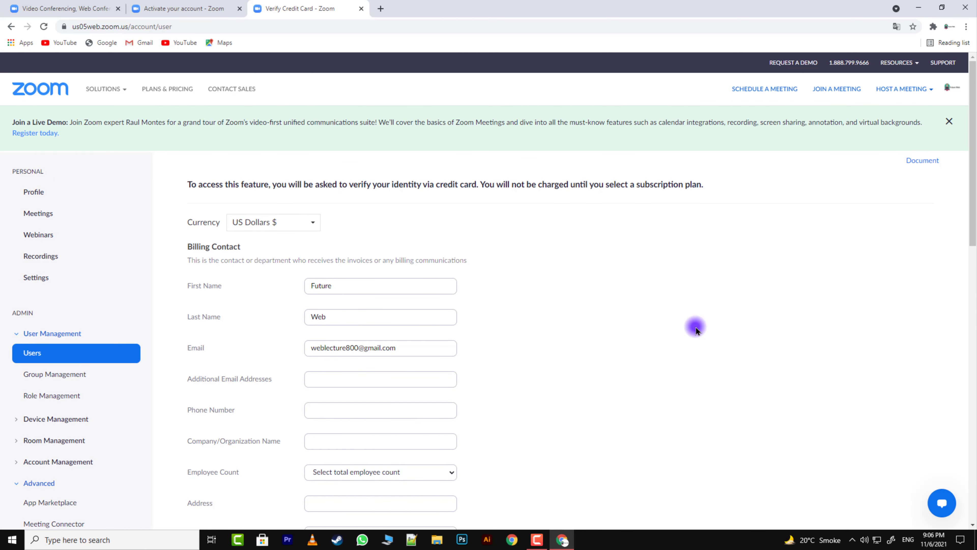
pyautogui.click(37, 192)
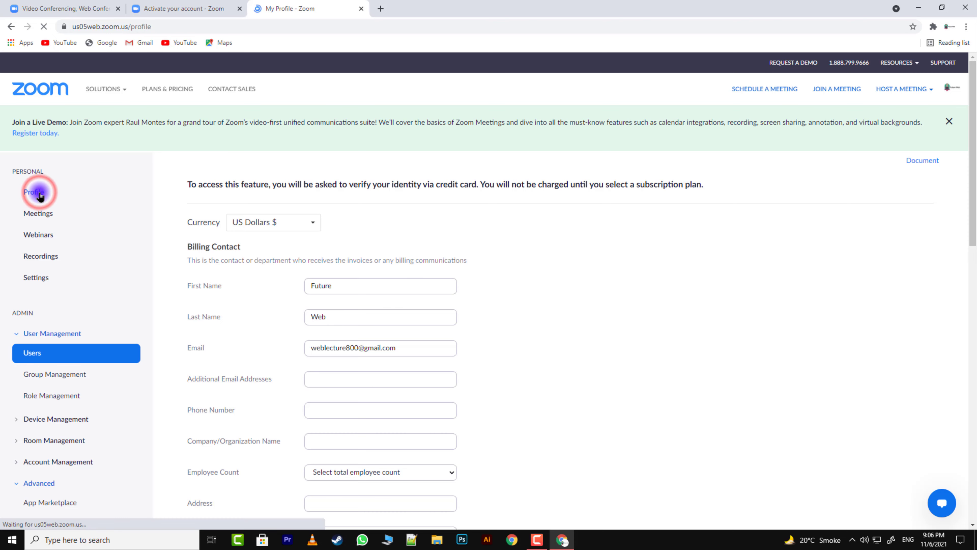